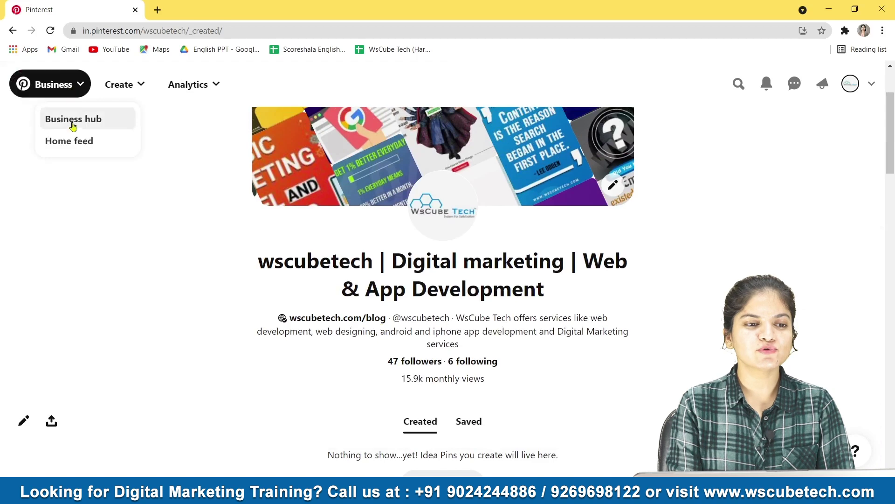
Step: Open the home feed and enter "mexican food" as a search query to view the keyword suggestions
click(73, 140)
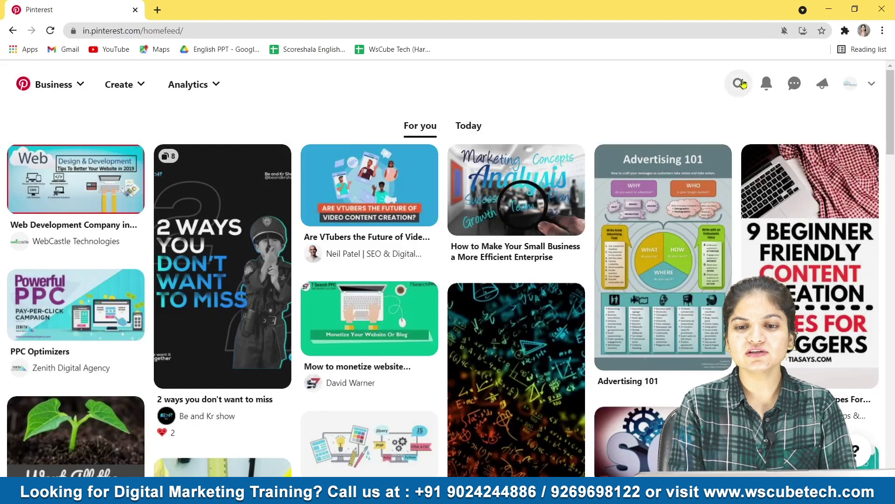
click(742, 84)
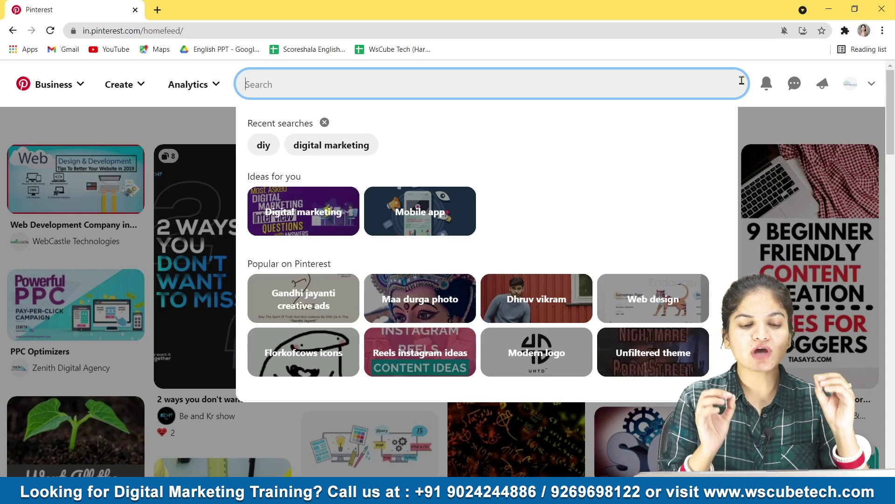
text(mexican food)
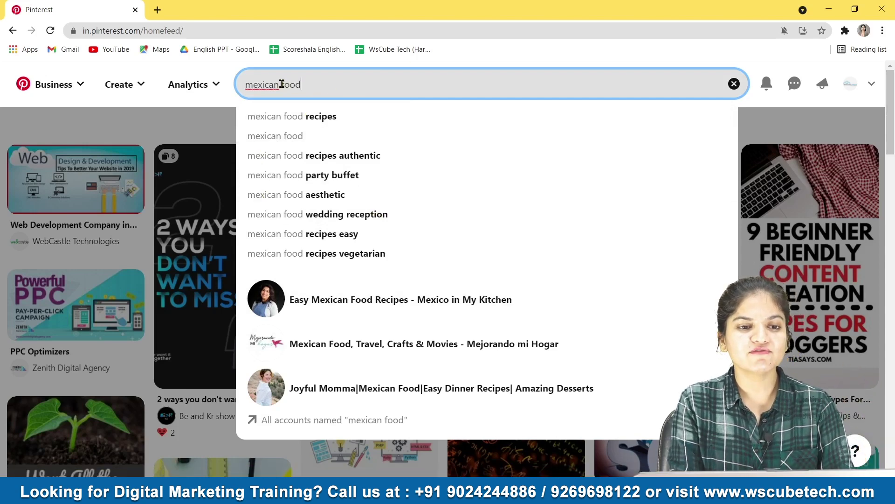
Step: Change the search query to "food blog" to view its keyword suggestions
drag(282, 84, 130, 69)
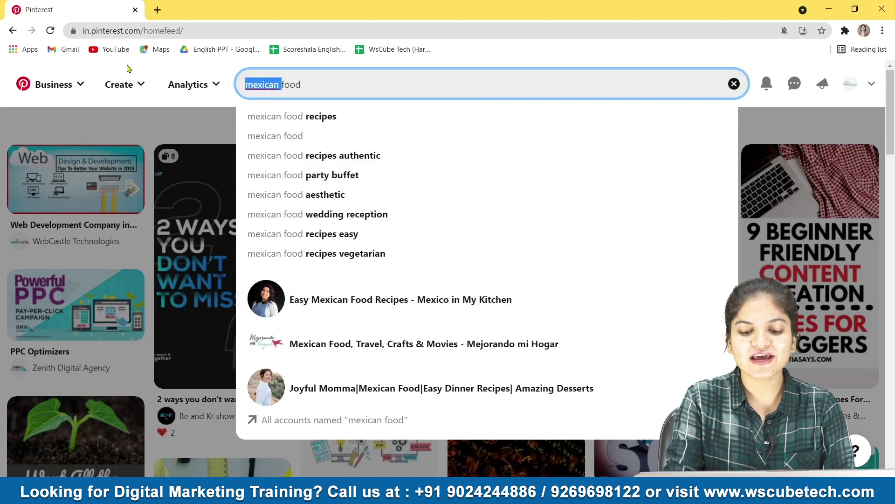
key(BackSpace)
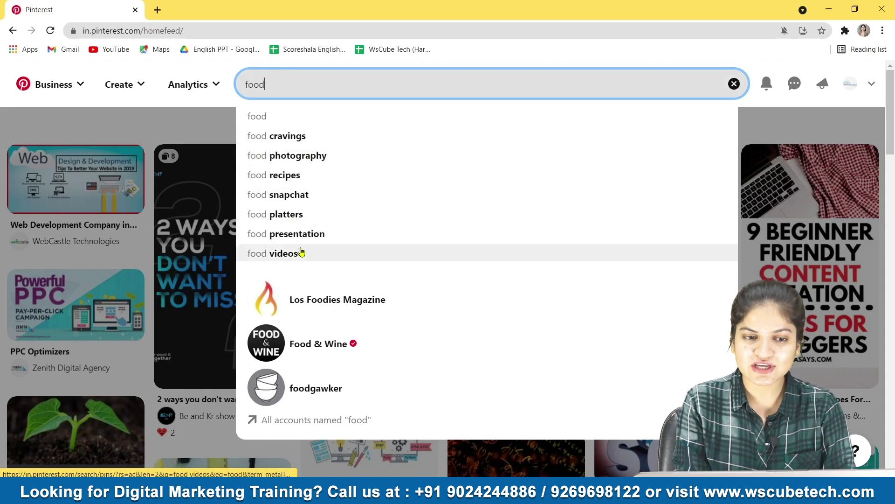
text(b)
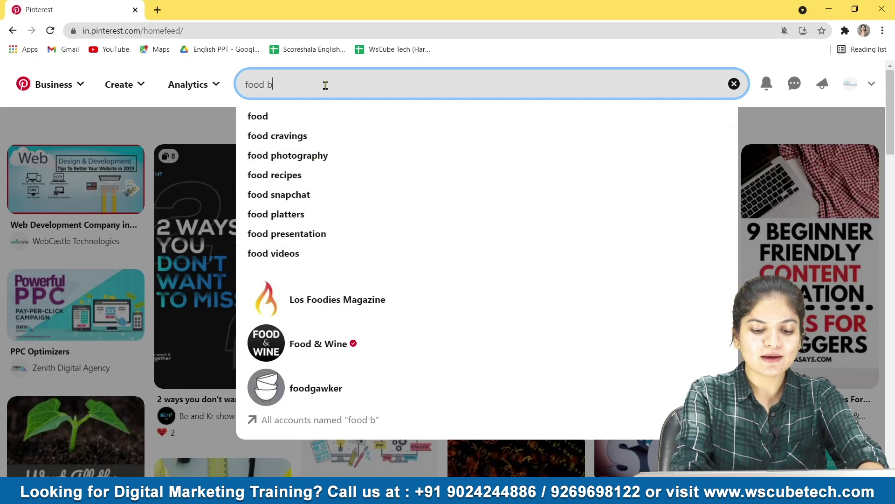
text(loo)
key(BackSpace)
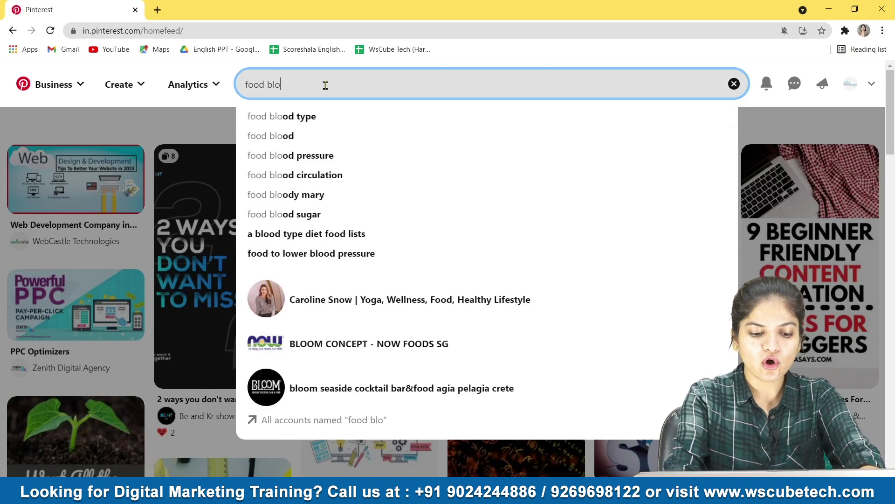
text(g)
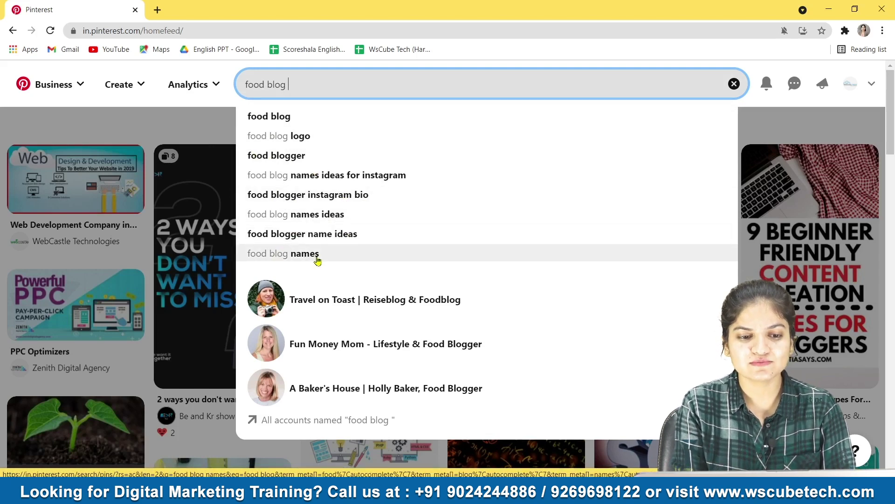
Step: Replace the query with "food recipes" and run the search
drag(310, 79, 1, 52)
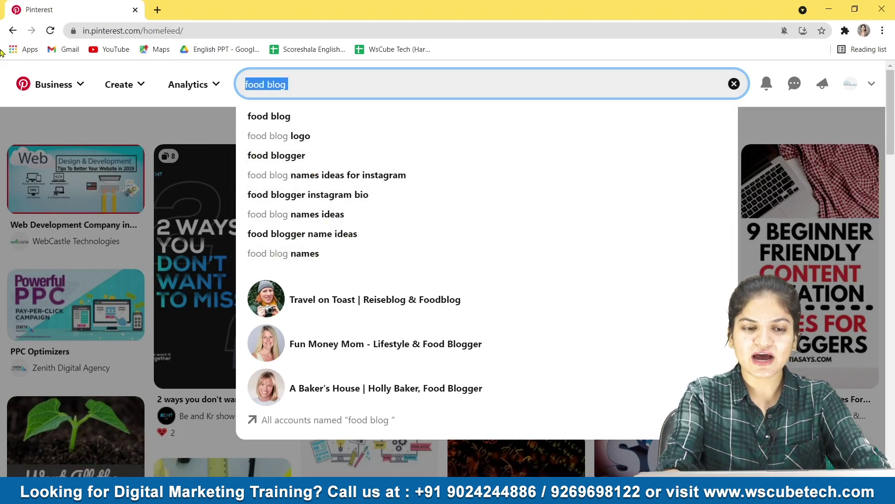
key(BackSpace)
text(foo)
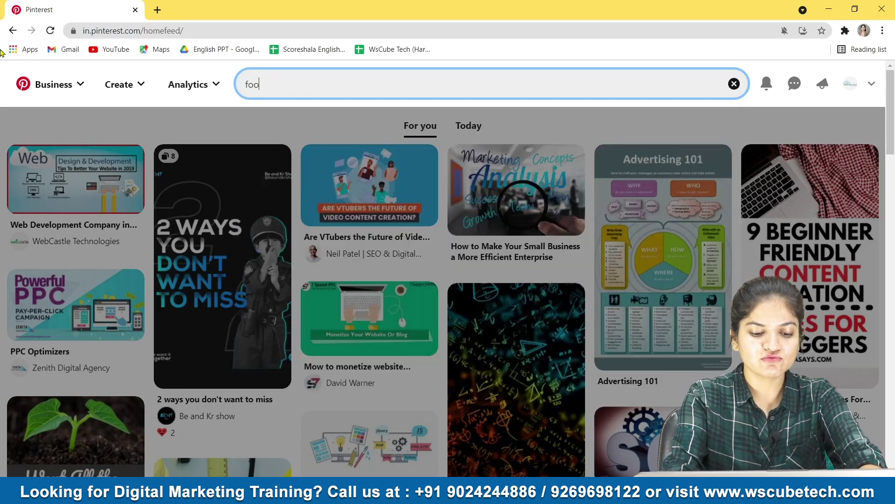
text(d re)
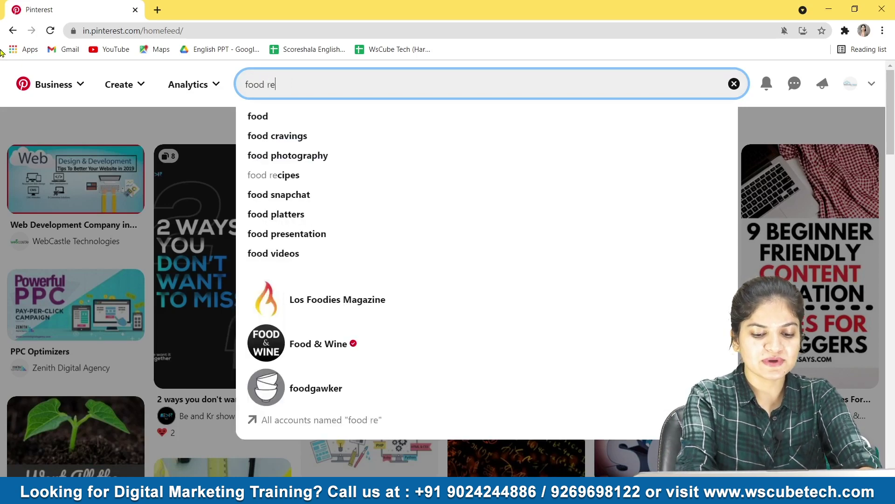
text(cipes)
key(Return)
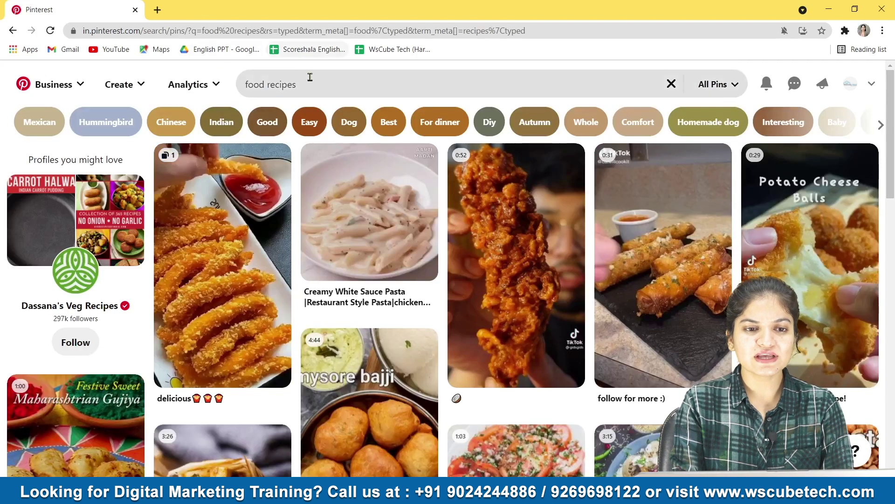
Step: Examine the autocomplete suggestions and the related keyword filters for "food recipes"
click(311, 83)
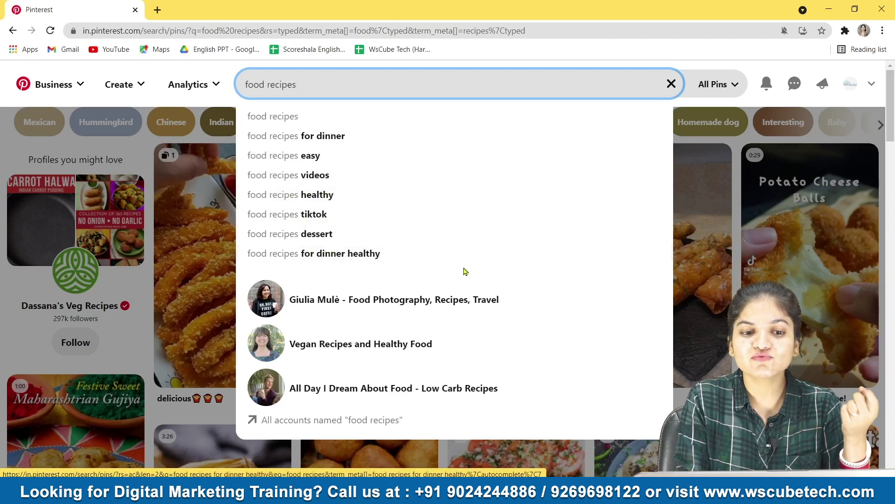
click(735, 245)
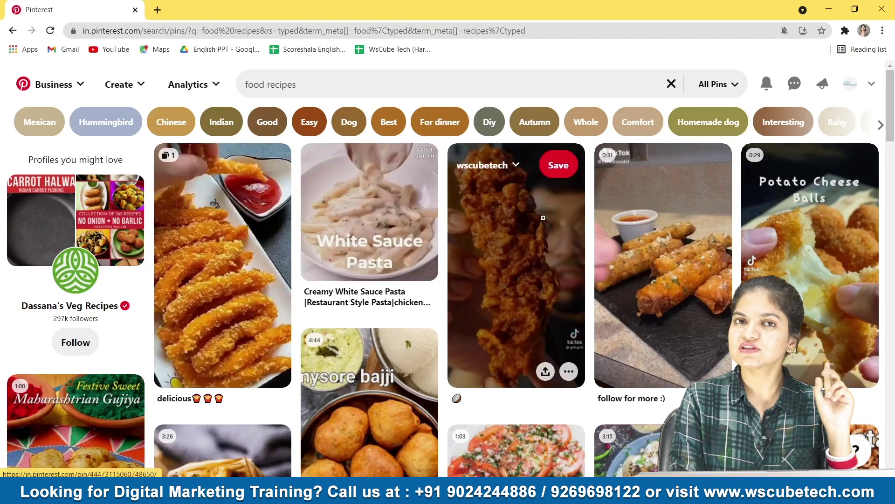
click(413, 84)
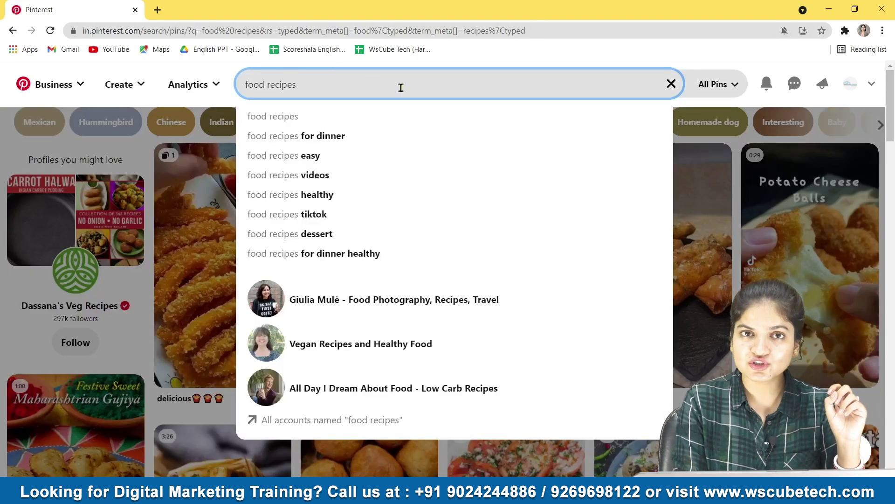
click(112, 205)
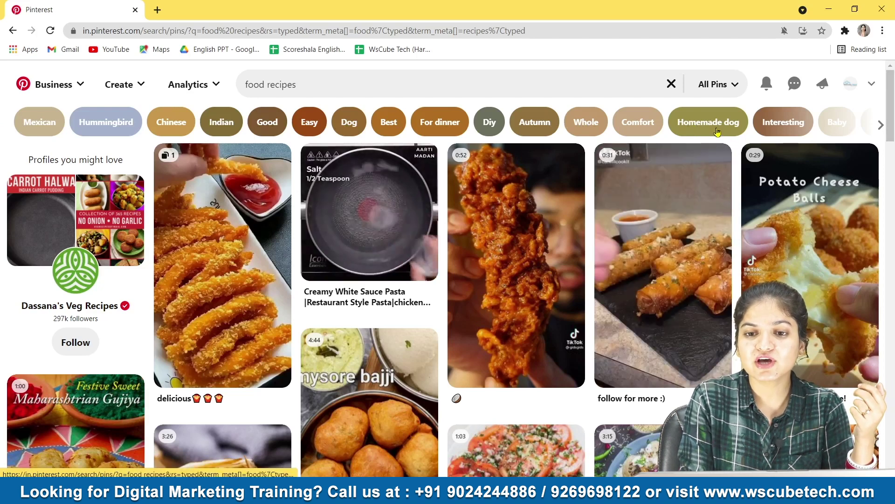
click(881, 126)
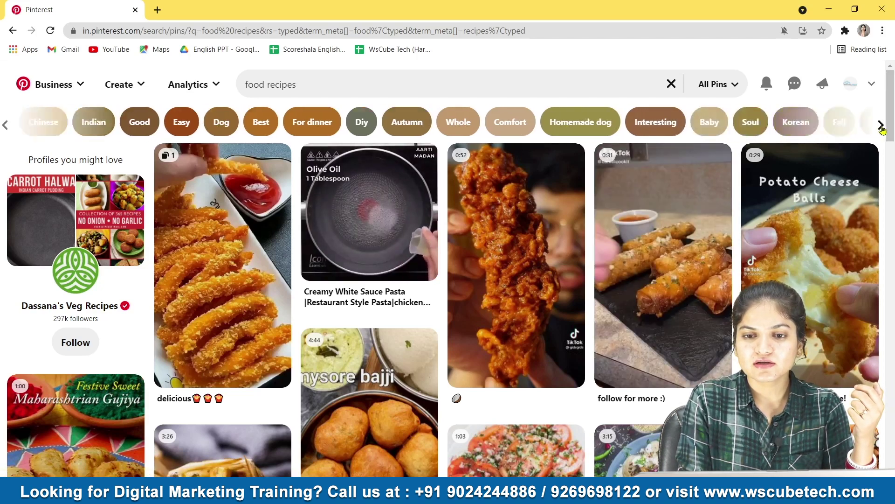
click(881, 126)
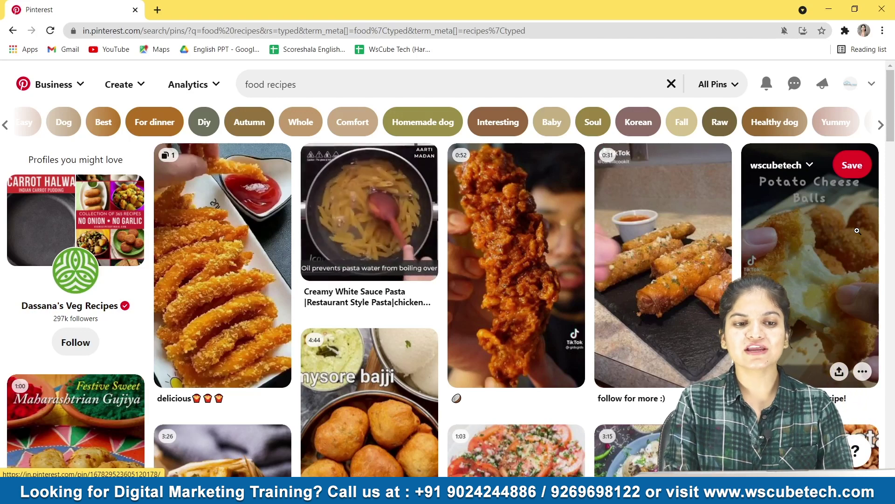
click(442, 73)
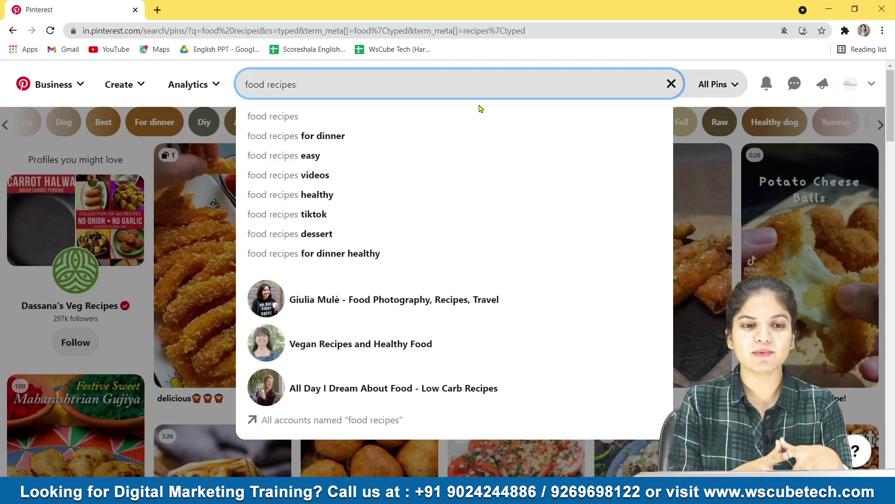
Step: Search the web for "pinterest keyword research" in a new browser tab and open Keysearch's free Pinterest Keyword Tool
click(157, 10)
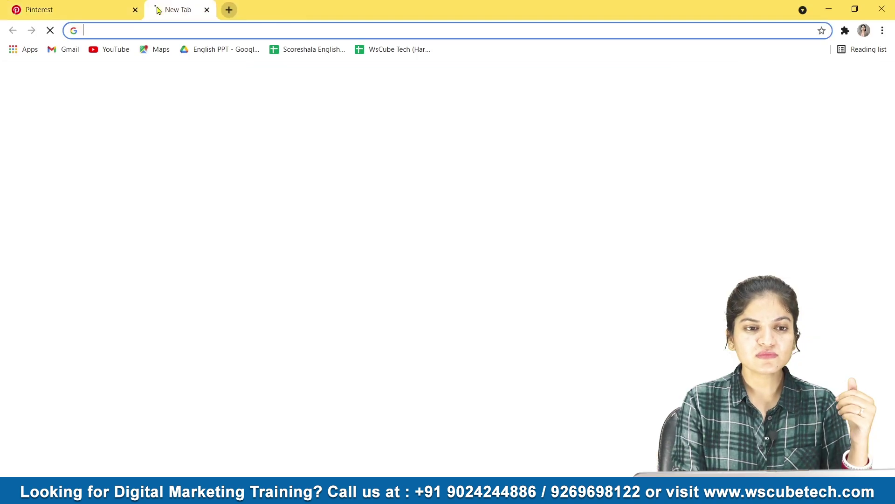
text(pinterest)
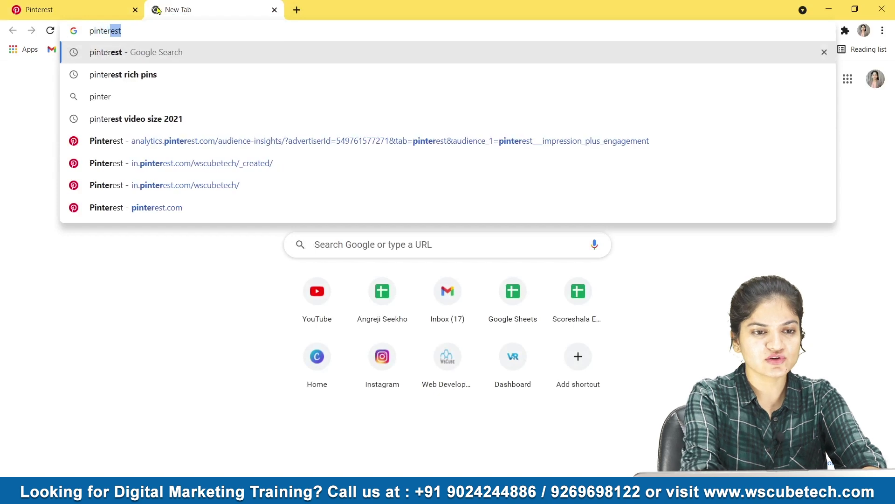
text( keyw)
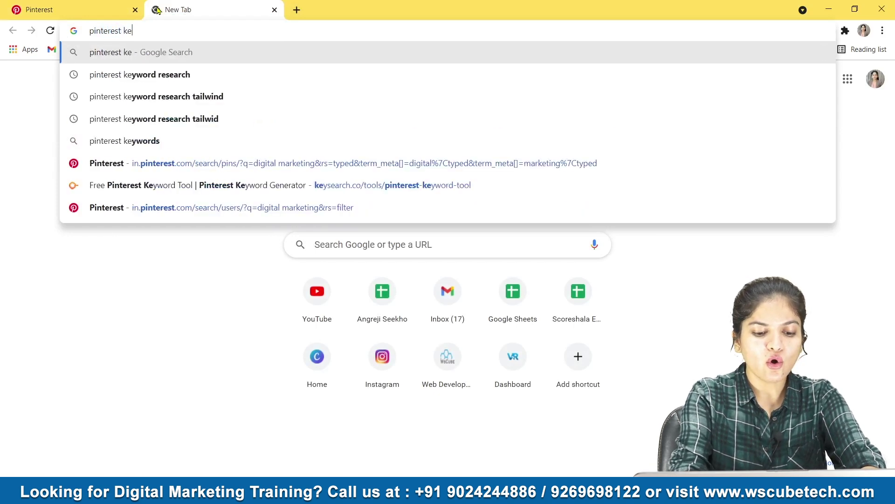
click(191, 75)
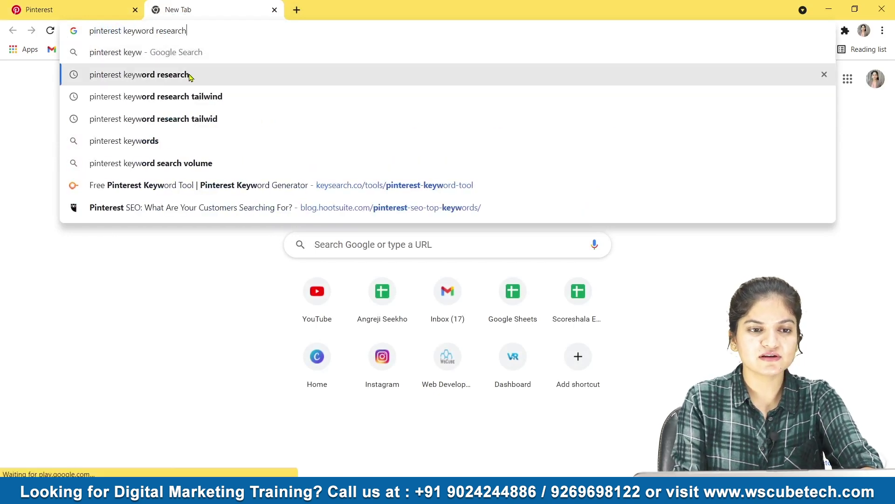
click(177, 187)
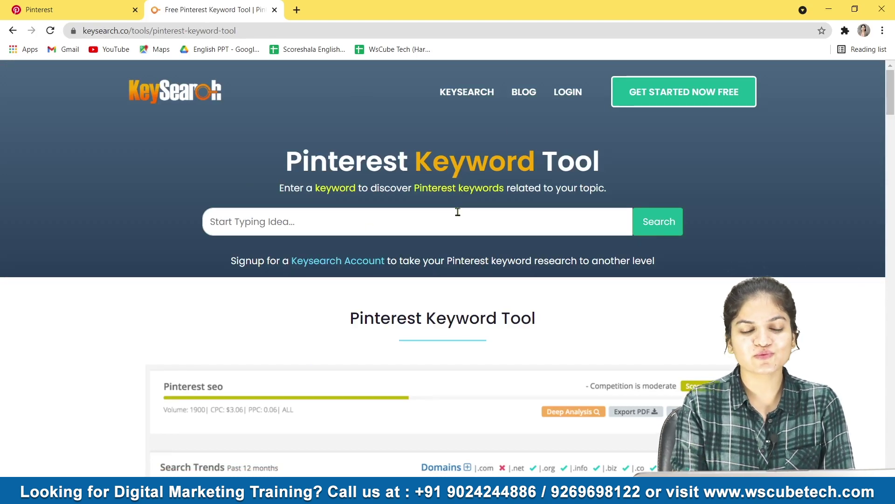
Step: Search the Pinterest Keyword Tool for "food blog", complete the robot check, and review the related keywords and search volumes
click(412, 219)
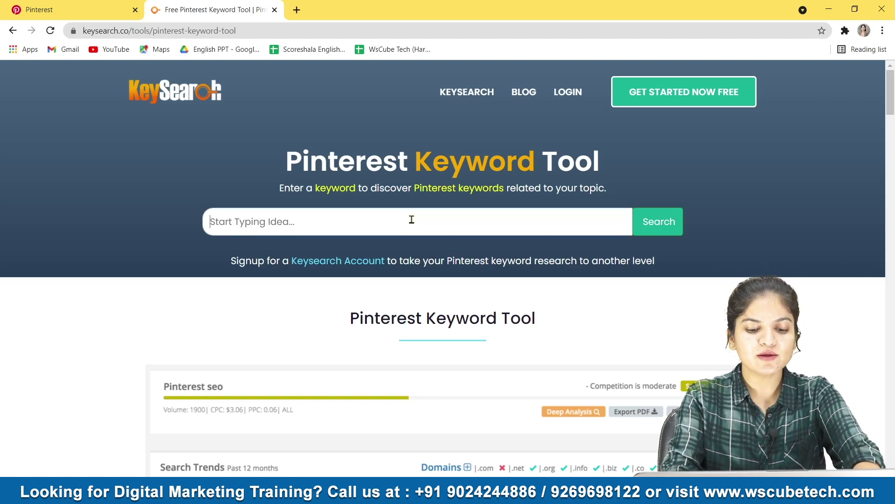
text(food blog)
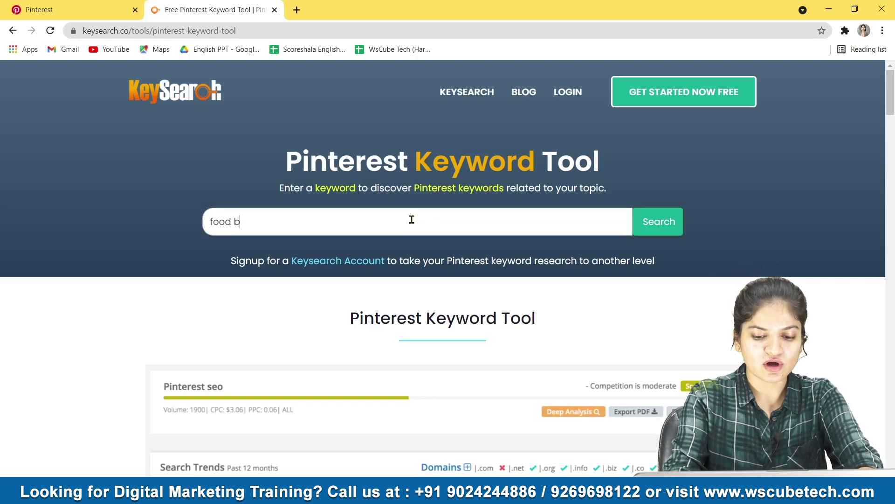
click(659, 227)
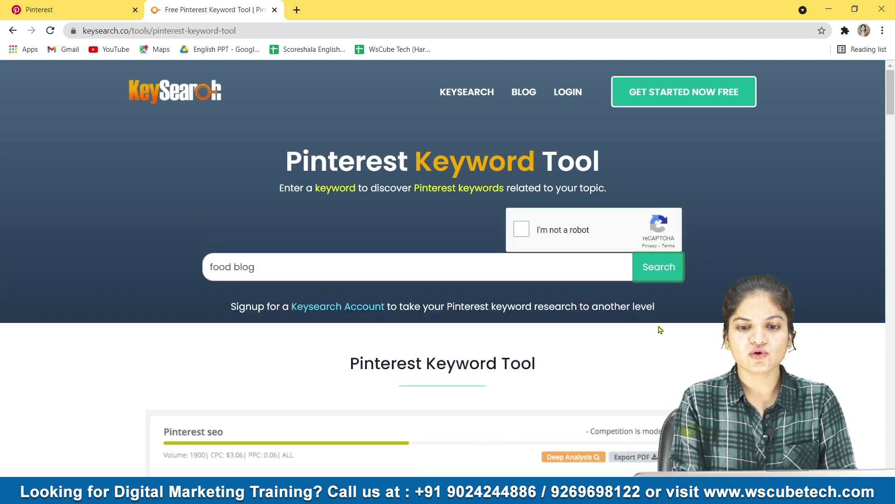
click(527, 228)
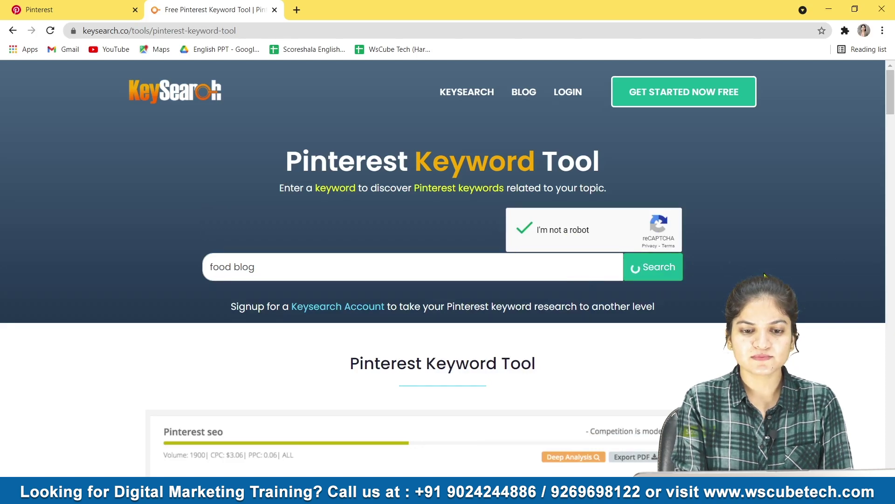
scroll(152, 313, down, 2)
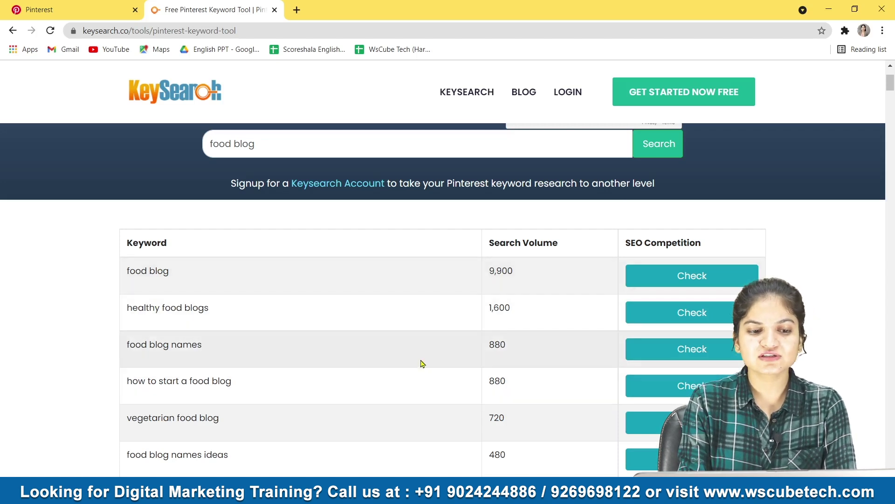
scroll(242, 372, down, 1)
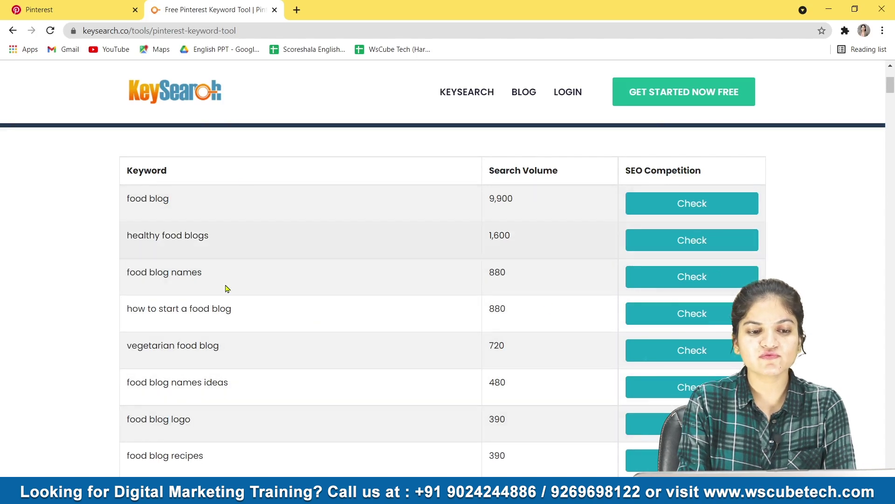
scroll(240, 273, up, 3)
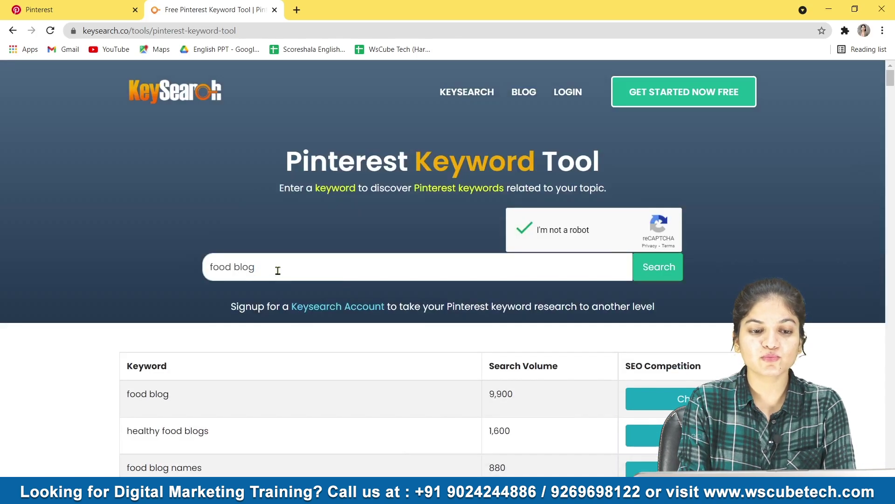
Step: Shorten the keyword to "food" and run the keyword search again
drag(278, 270, 230, 266)
key(BackSpace)
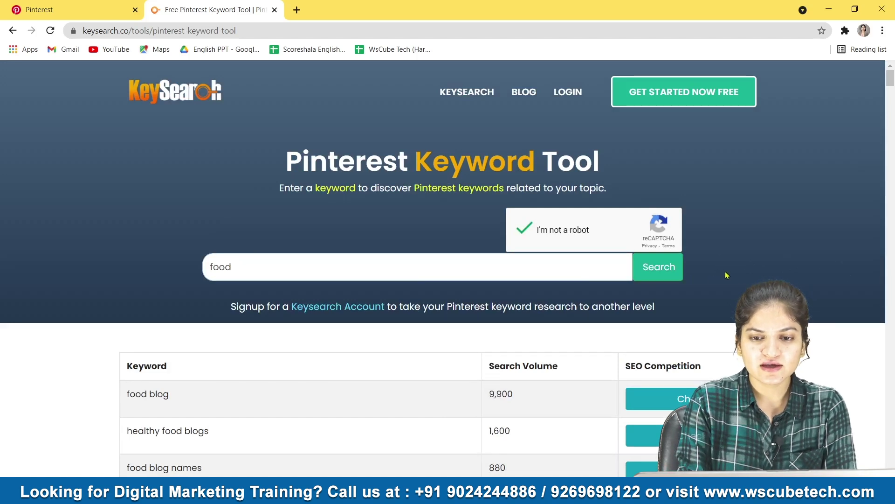
click(661, 275)
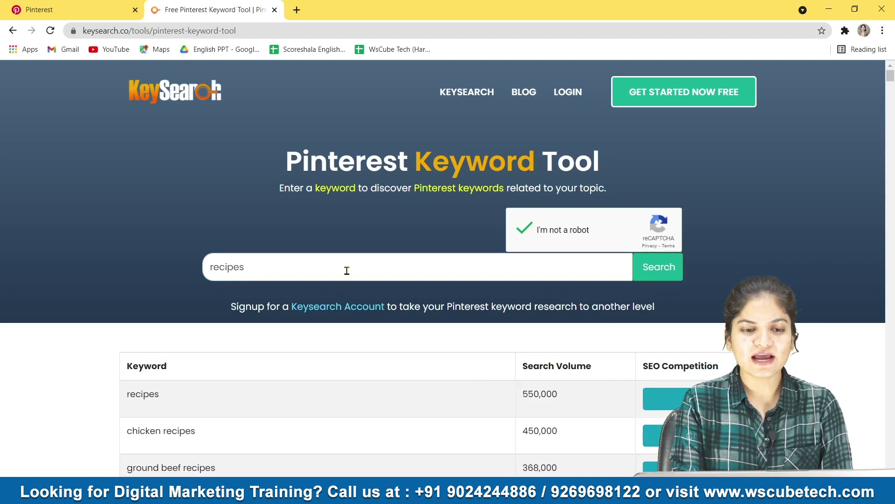
Step: Search the Pinterest Keyword Tool for "recipes" and complete the robot check
click(347, 268)
key(ctrl+a)
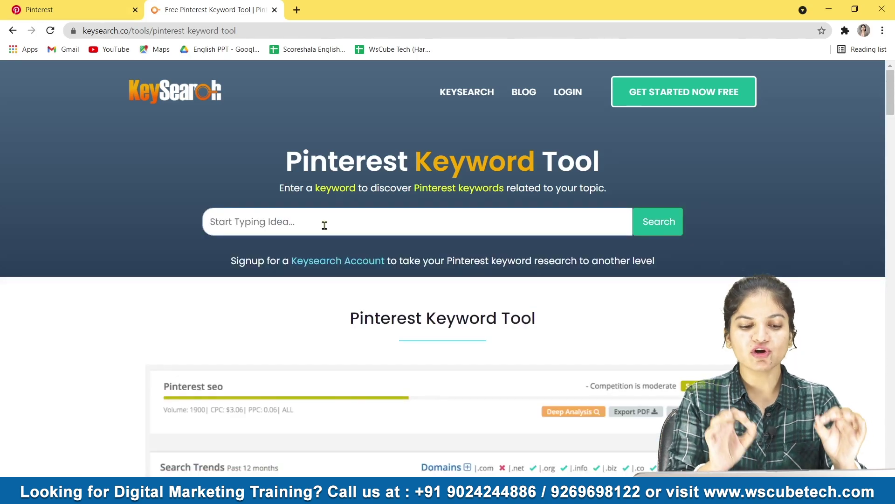
text(re)
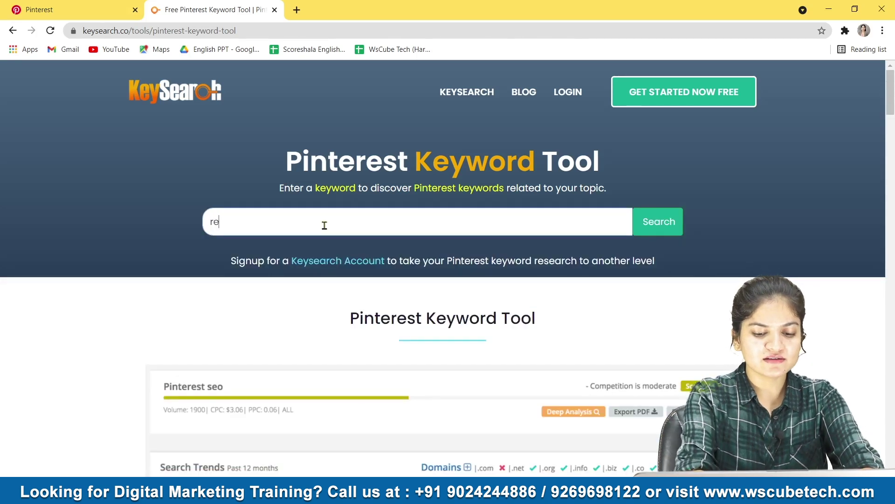
text(cipes)
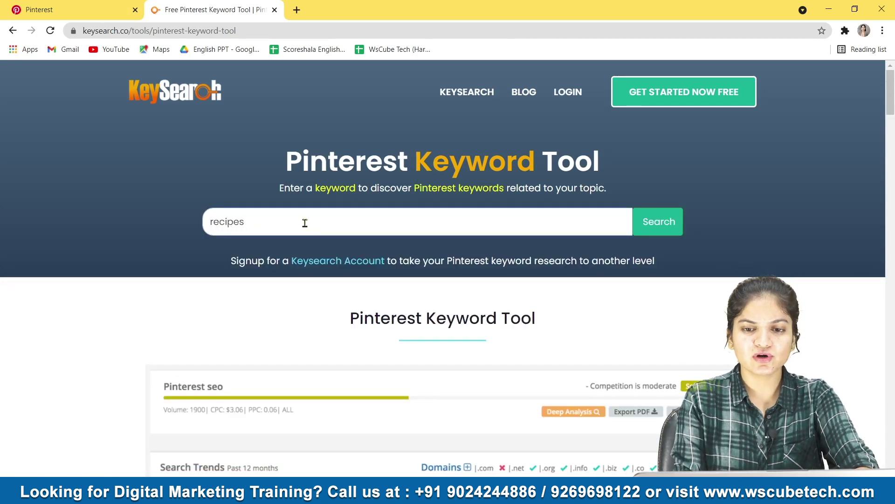
click(684, 227)
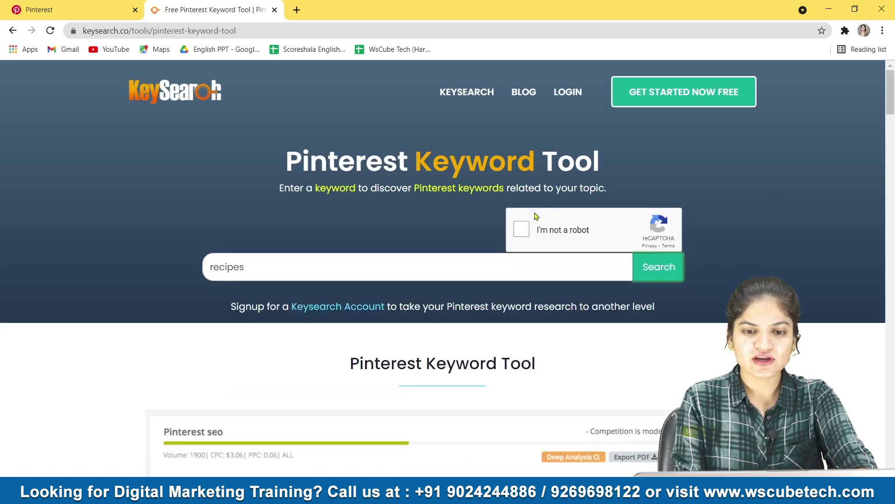
click(522, 228)
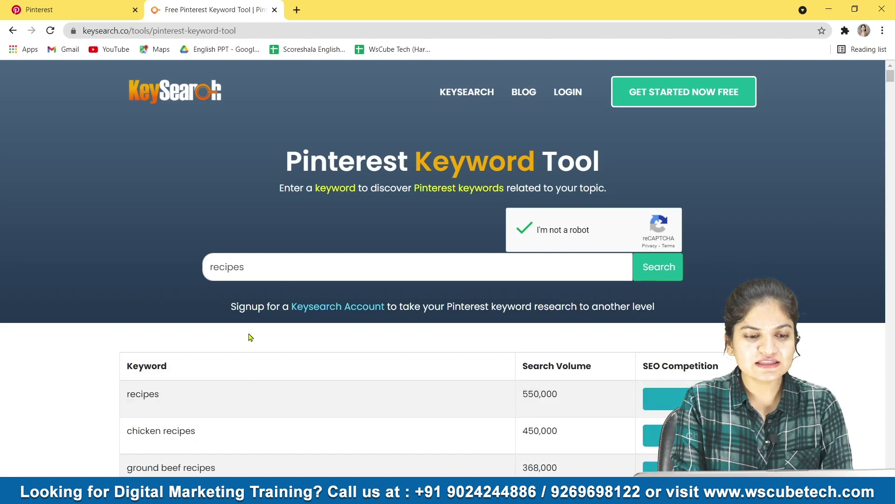
Step: Examine the keywords related to "recipes" together with their search volumes and SEO competition options
scroll(245, 403, down, 1)
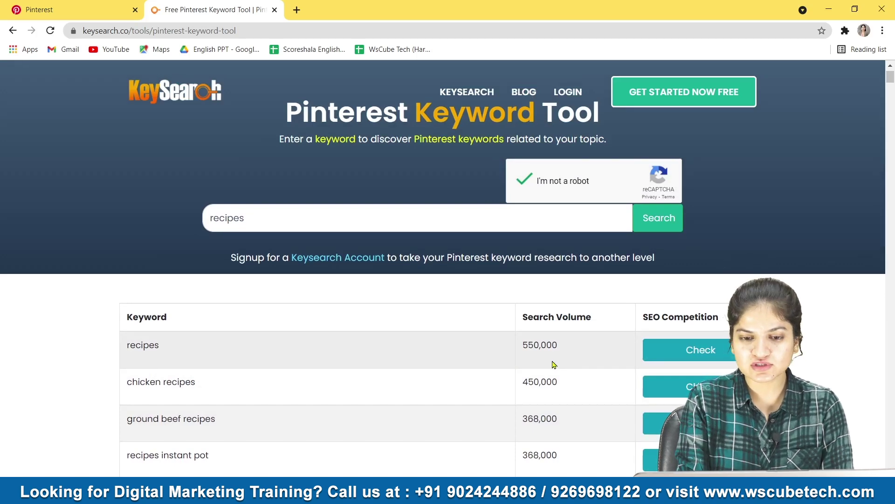
scroll(552, 363, down, 1)
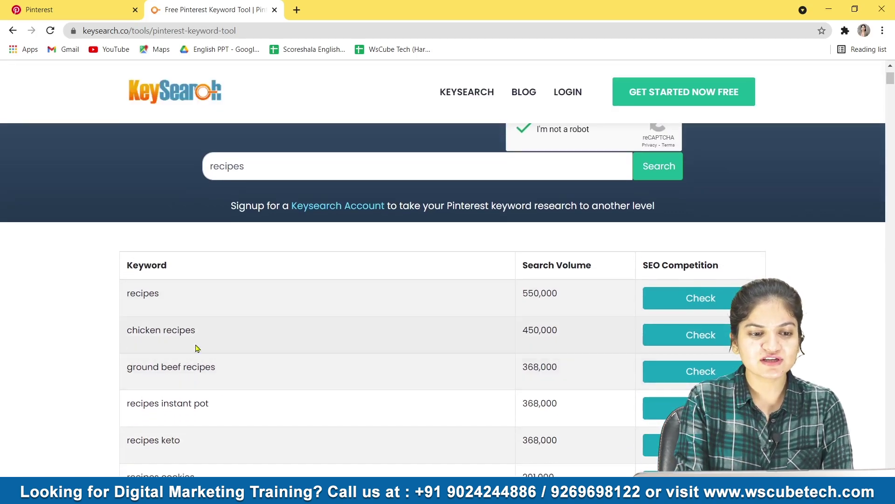
scroll(186, 352, down, 1)
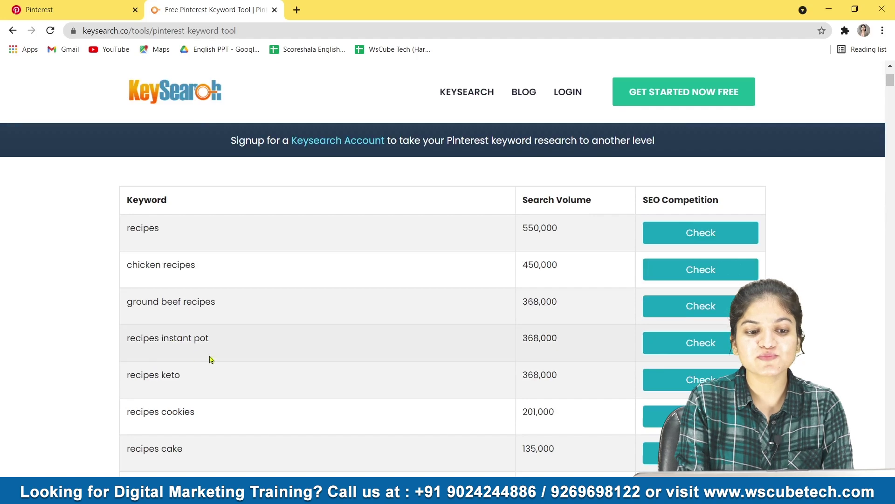
scroll(573, 394, down, 2)
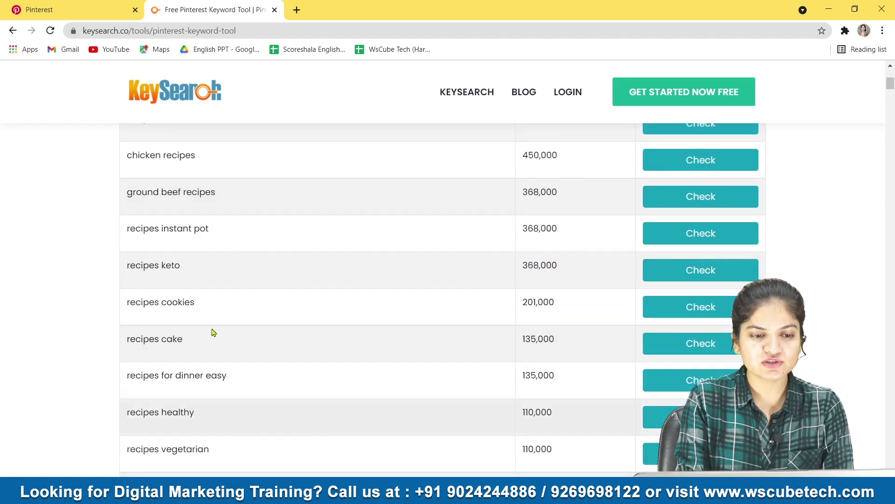
scroll(214, 322, down, 2)
scroll(532, 401, up, 7)
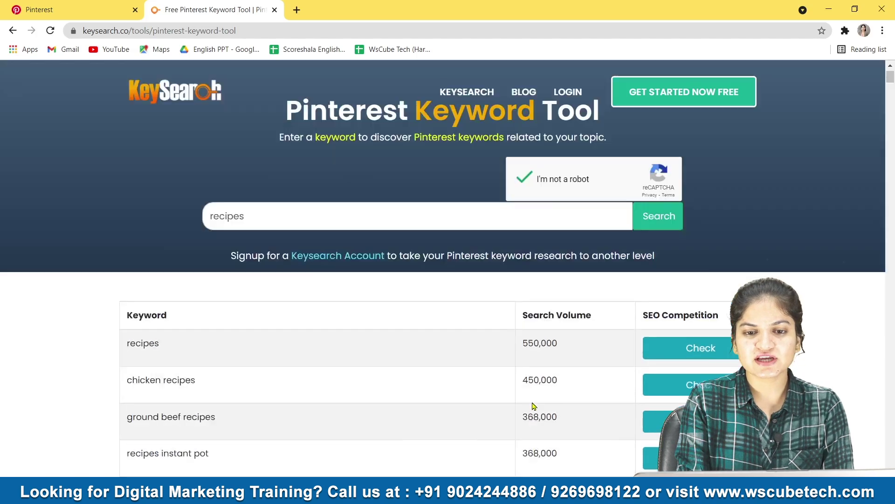
scroll(534, 406, up, 1)
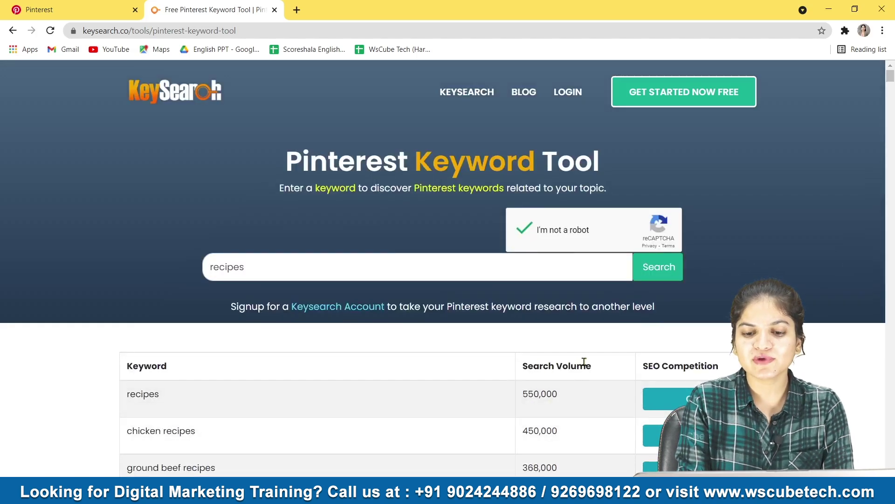
scroll(690, 280, down, 2)
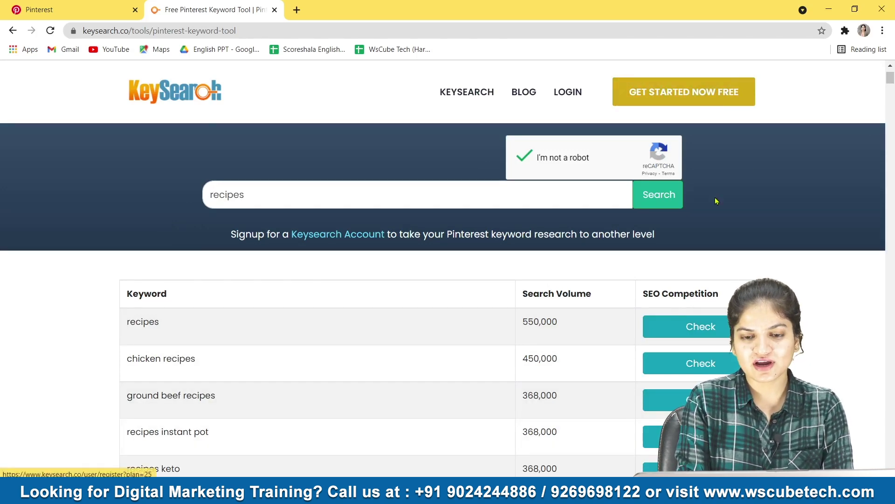
scroll(717, 201, up, 2)
scroll(496, 286, down, 5)
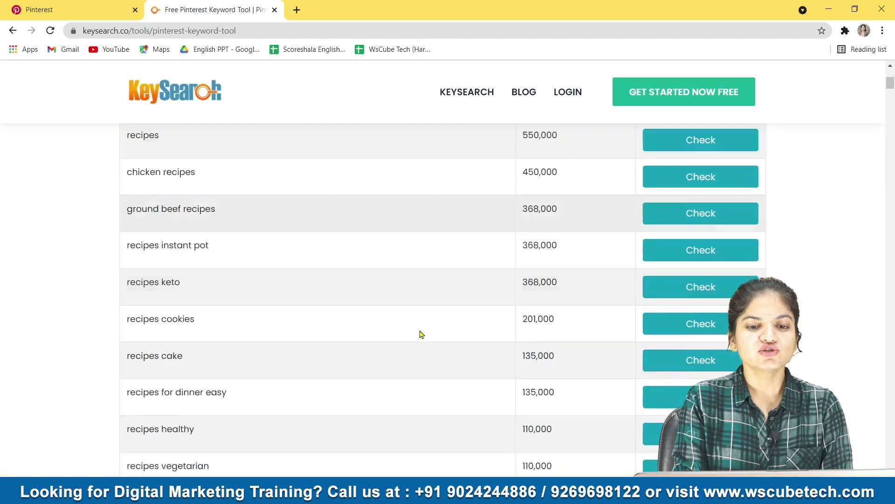
scroll(419, 333, up, 6)
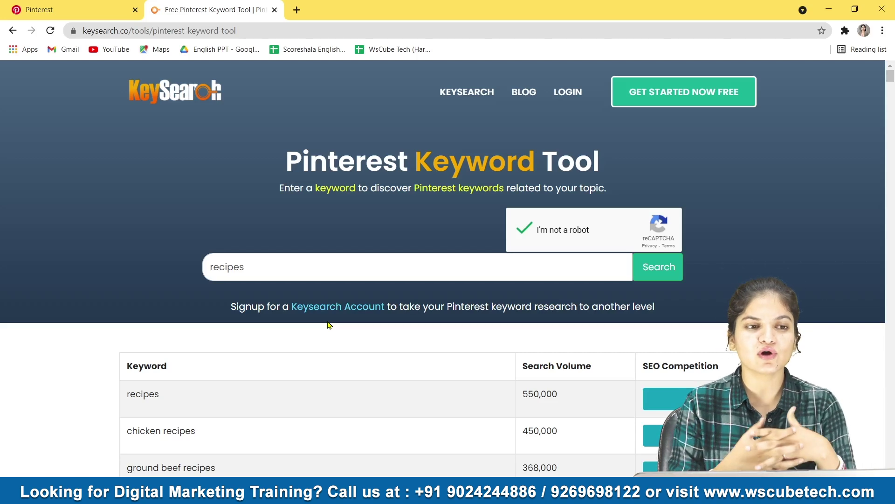
scroll(326, 365, down, 3)
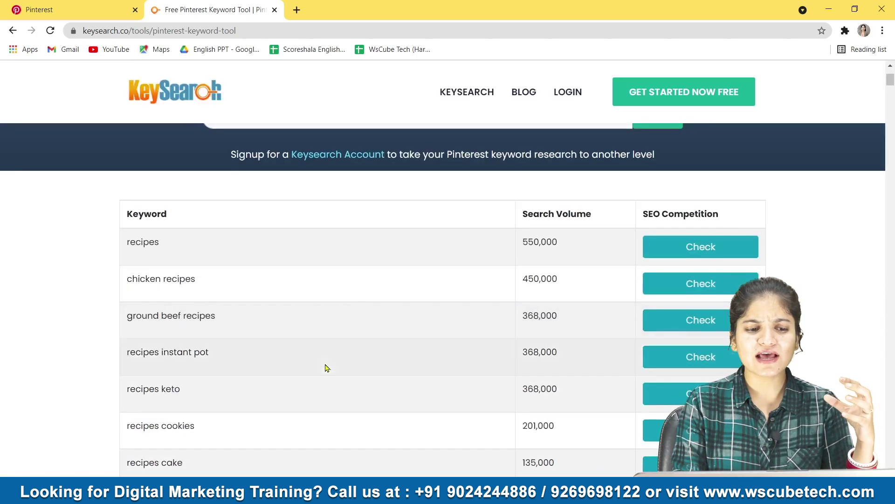
scroll(351, 302, up, 3)
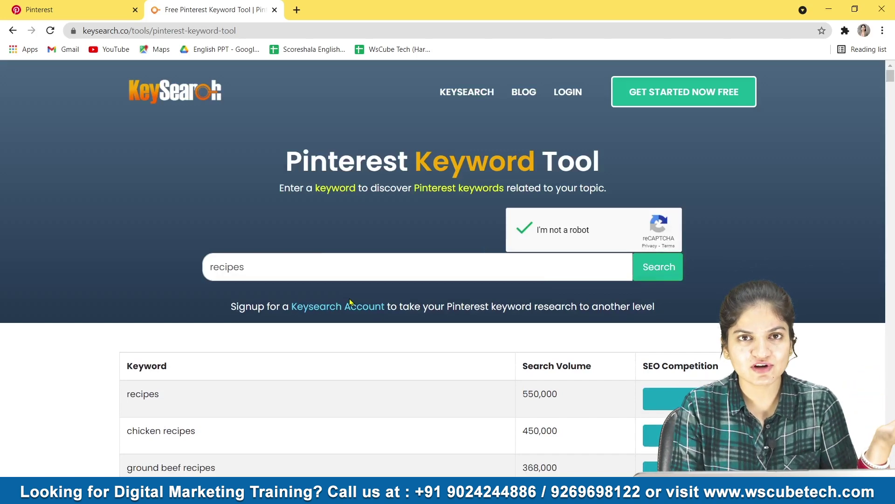
Step: Switch to Pinterest and browse the pins found for "food recipes"
click(70, 9)
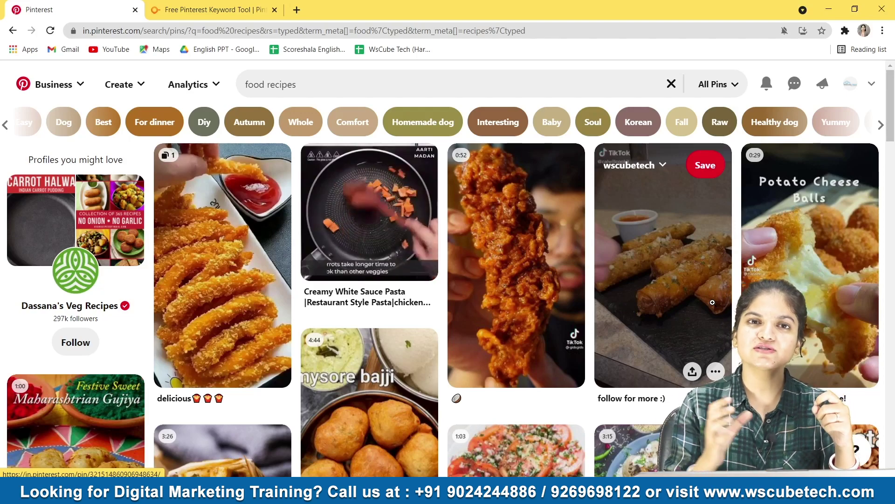
scroll(712, 302, down, 4)
scroll(202, 308, down, 3)
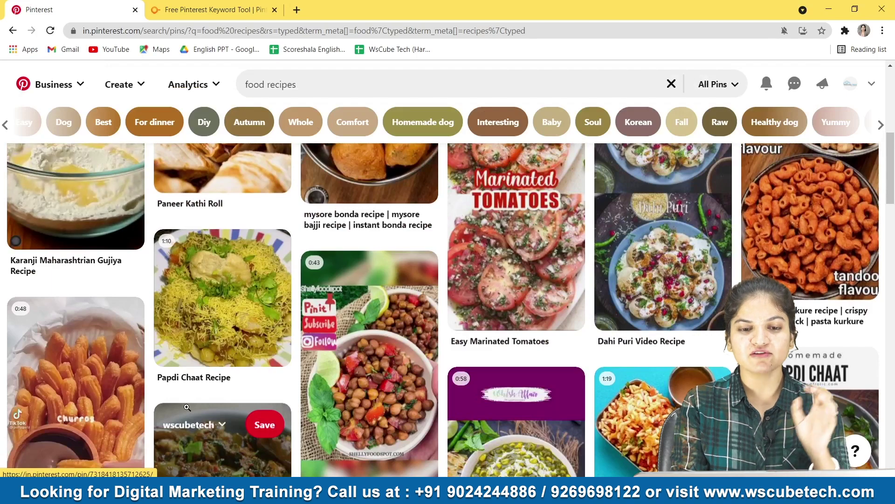
scroll(186, 407, up, 10)
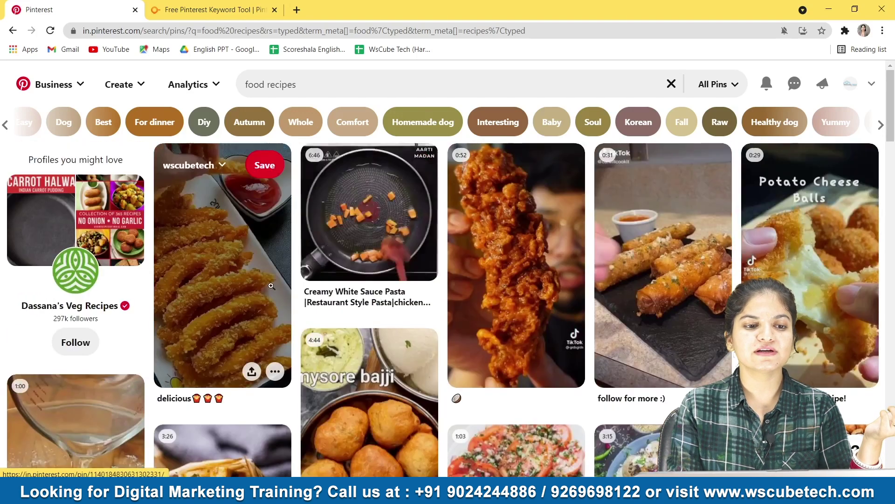
Step: Open the "delicious" video pin from Foodies.asa and review its reactions, title, creator, comments and similar pins
click(236, 240)
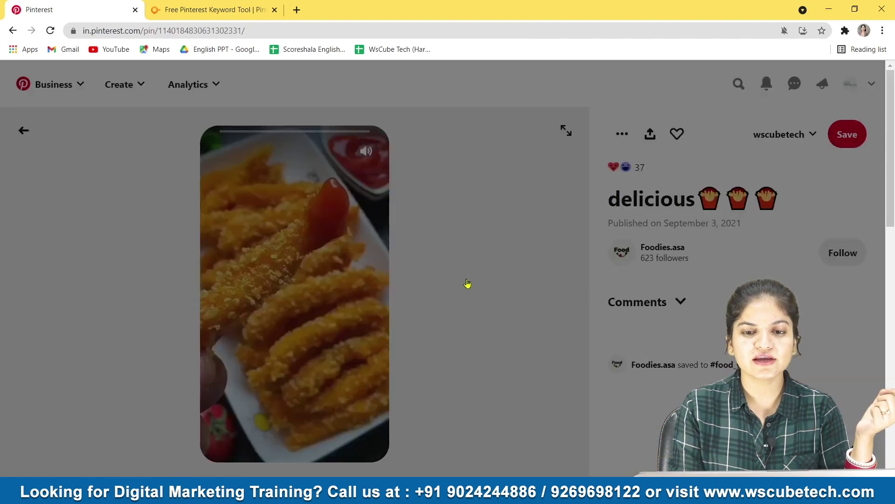
key(XF86AudioRaiseVolume)
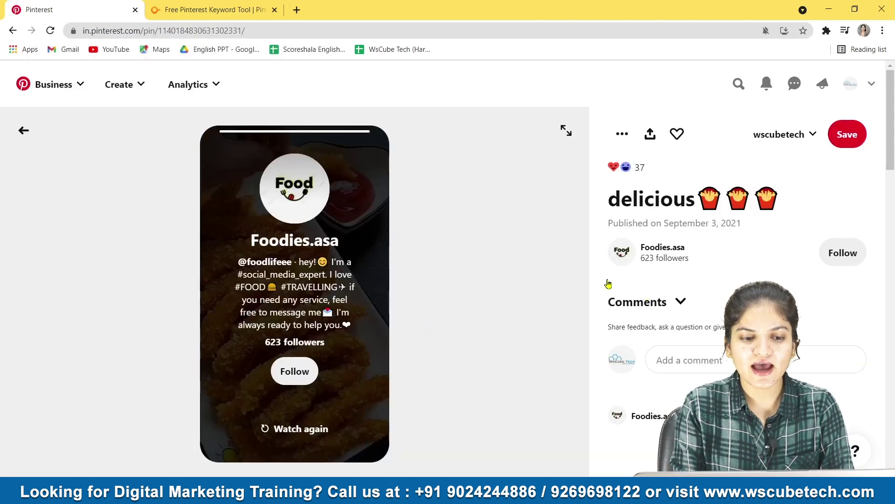
scroll(445, 356, down, 2)
scroll(445, 356, up, 2)
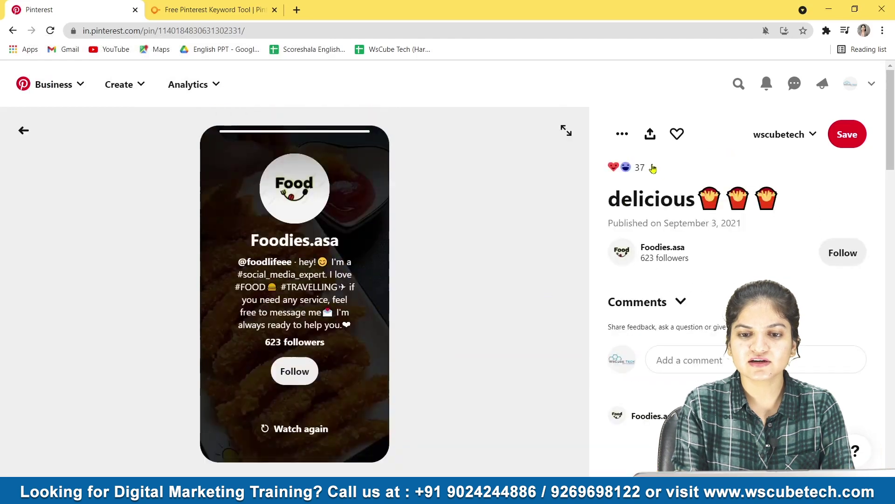
scroll(295, 289, down, 2)
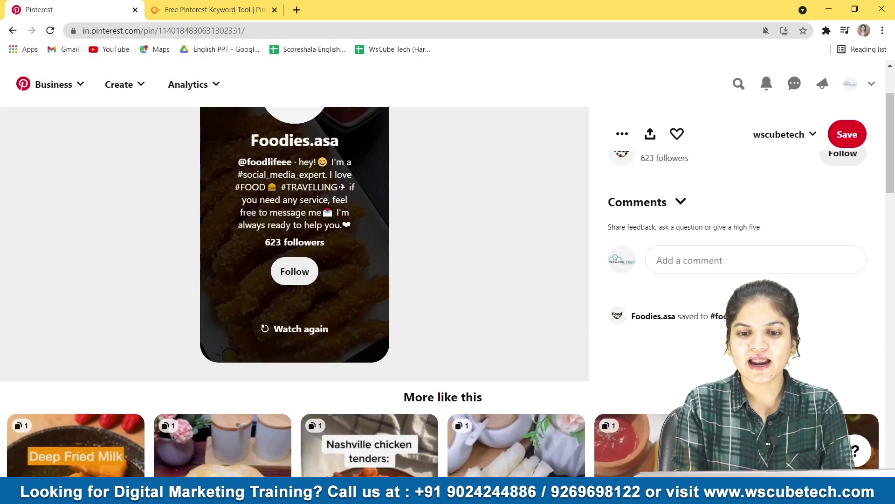
scroll(295, 289, up, 2)
Step: Return to the search results, search Pinterest for "food recipes for dinner" and browse the pins
click(24, 131)
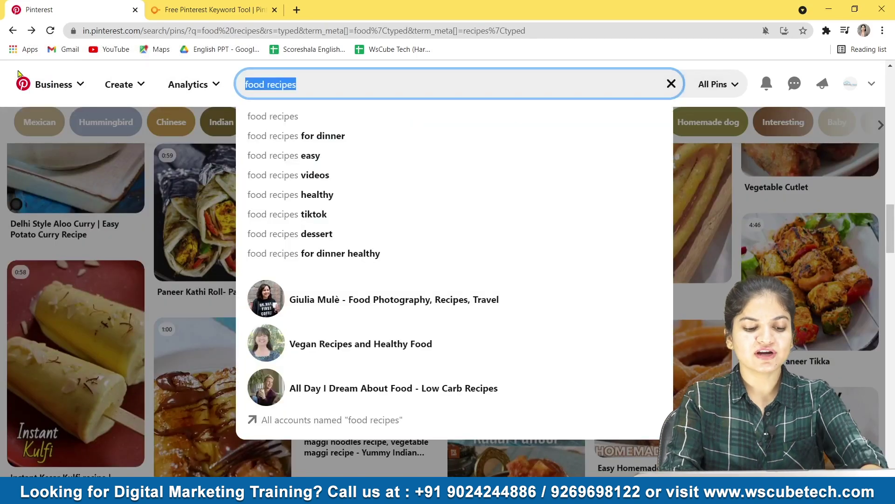
key(BackSpace)
text(food )
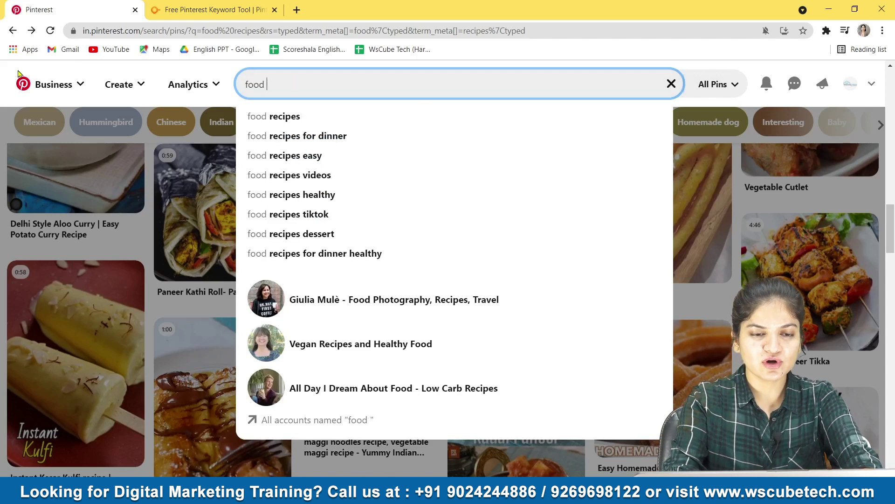
text(reci)
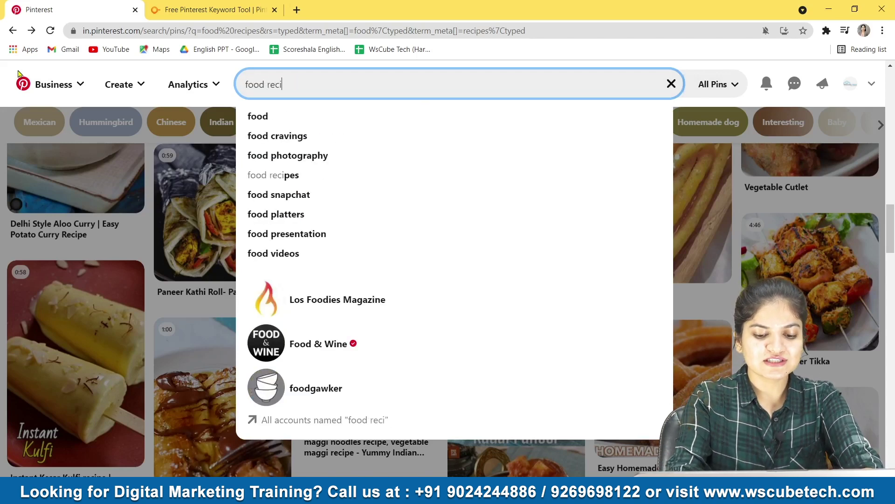
text(pes for dinne)
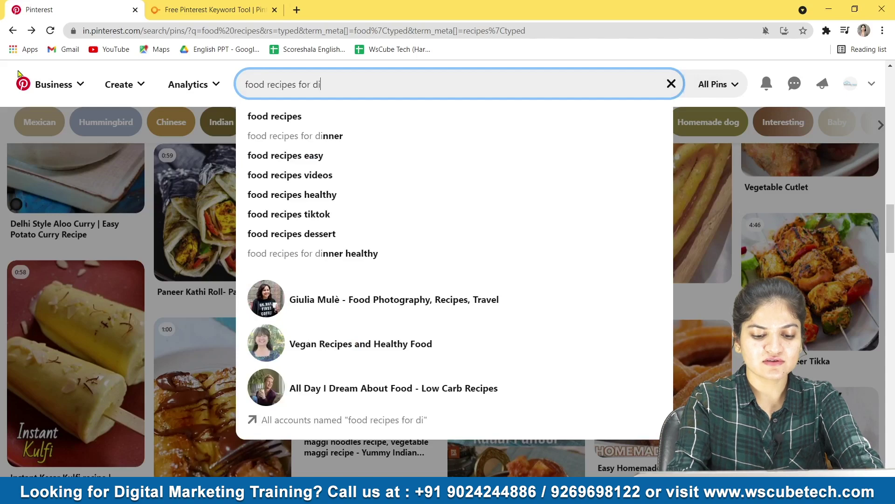
text(r)
key(Return)
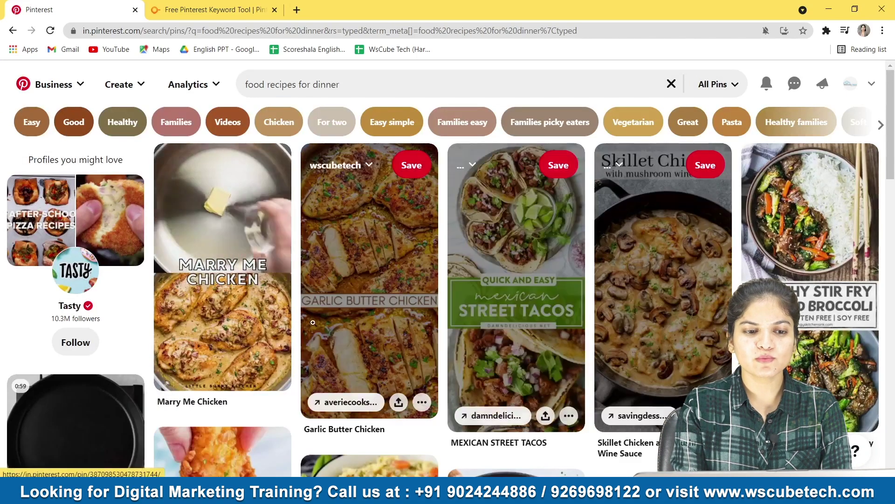
scroll(597, 280, down, 2)
scroll(592, 326, up, 2)
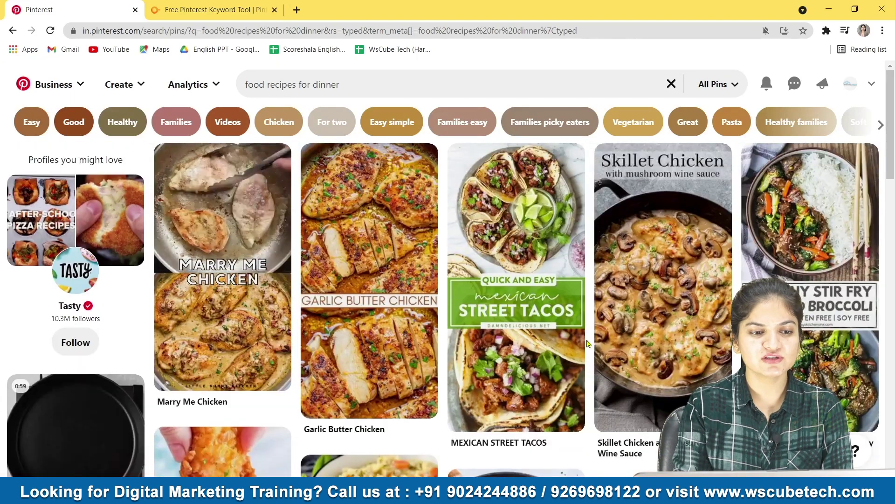
Step: Open the suggested Tasty profile and examine the keywords in its description, highlighting the bio text before the newsletter link
click(91, 304)
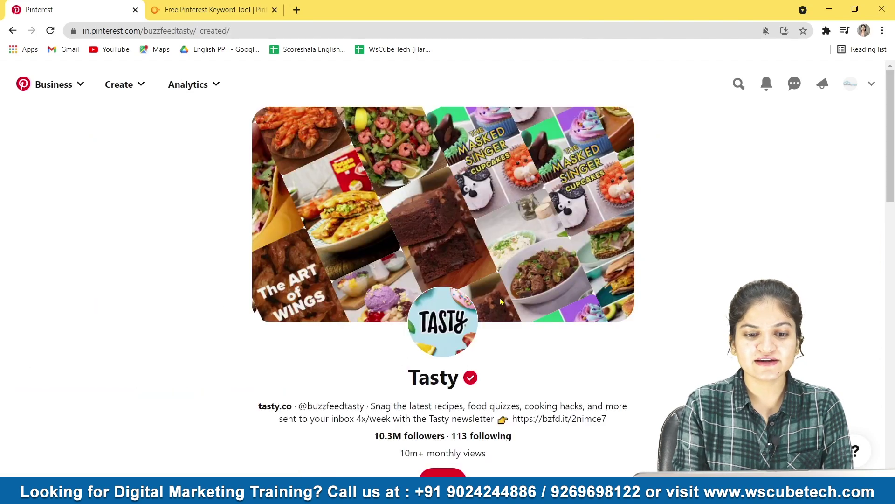
scroll(484, 426, down, 1)
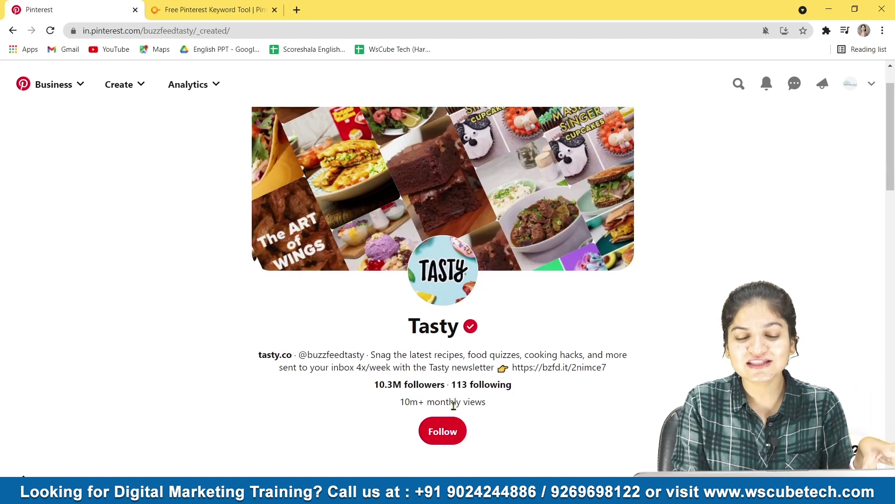
scroll(454, 407, down, 1)
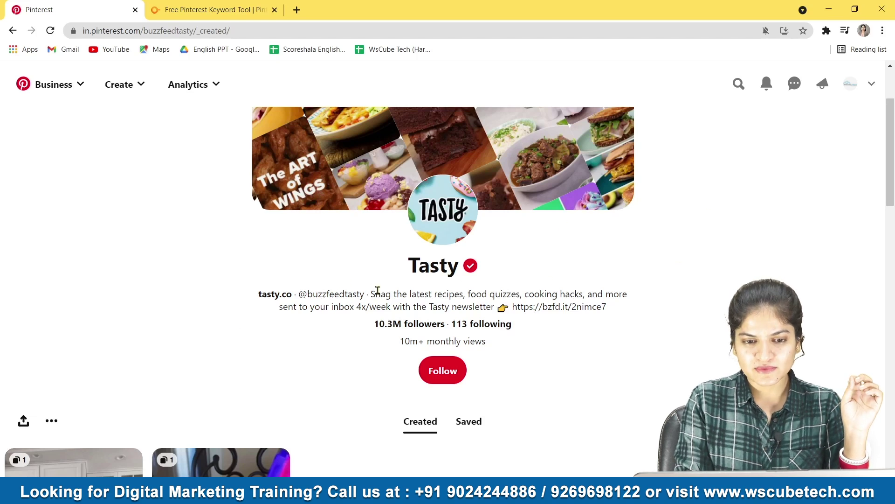
drag(374, 292, 698, 298)
click(698, 298)
scroll(700, 299, up, 1)
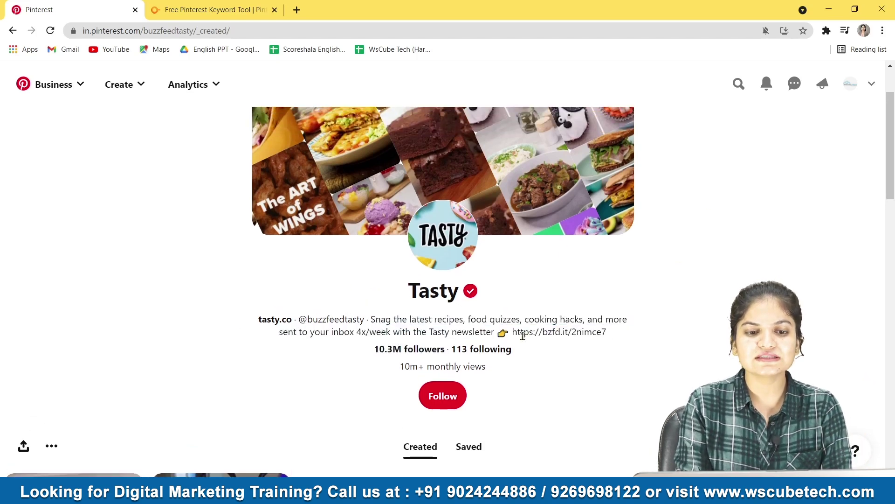
drag(497, 332, 372, 314)
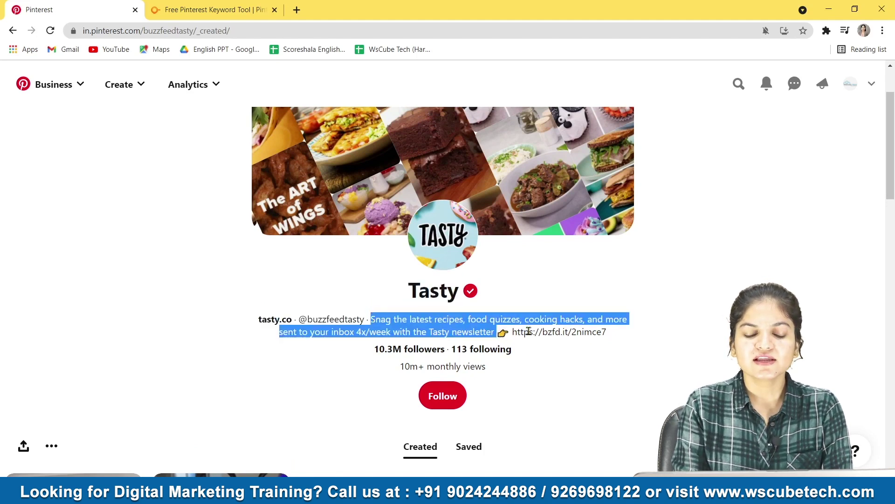
click(698, 298)
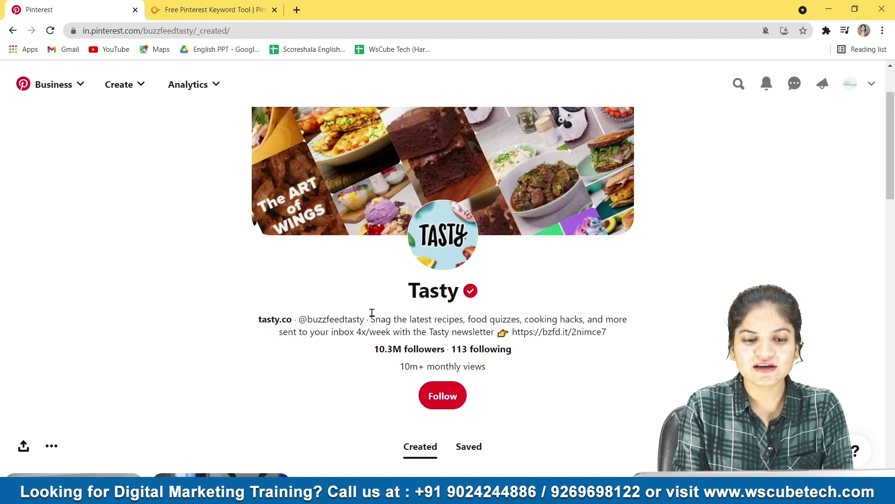
Step: Highlight the Tasty profile's description from "Snag the latest recipes" through "newsletter" and browse the pins the profile created
drag(371, 319, 496, 332)
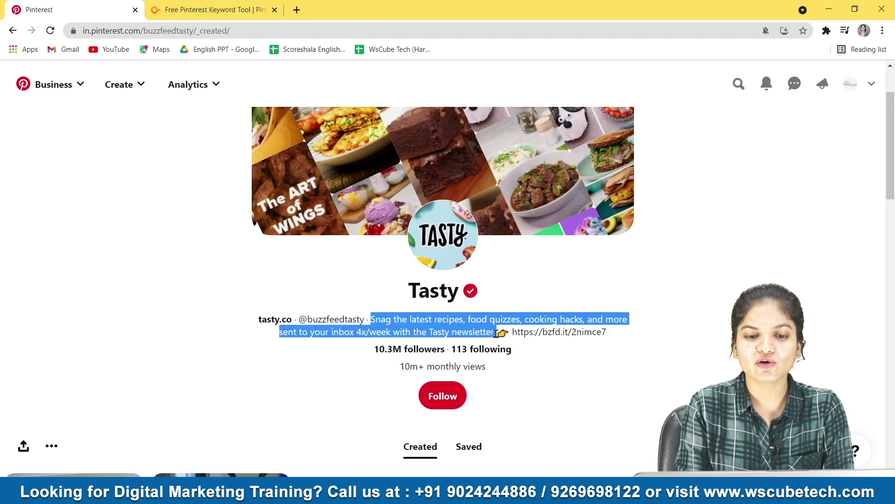
click(638, 402)
scroll(638, 402, down, 7)
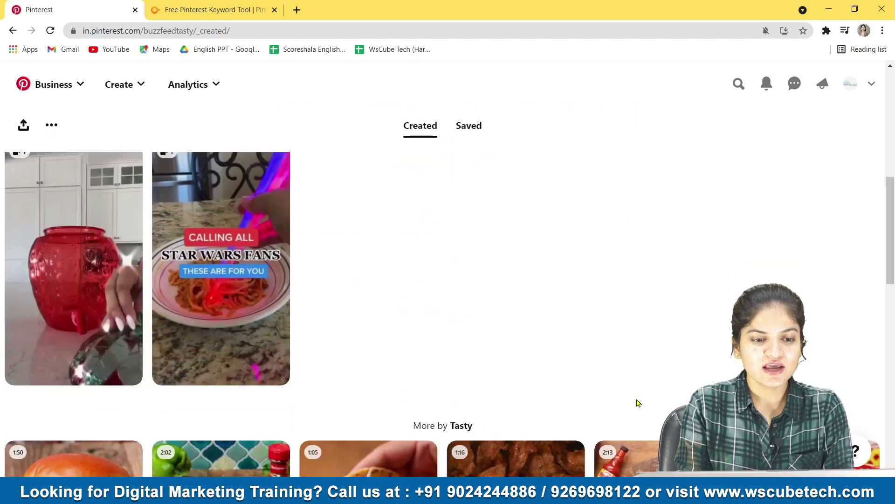
scroll(530, 303, down, 2)
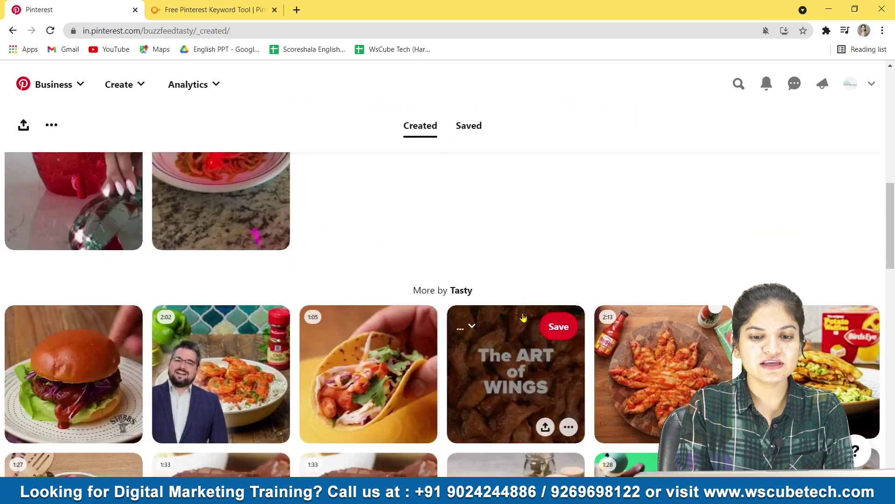
scroll(530, 317, down, 2)
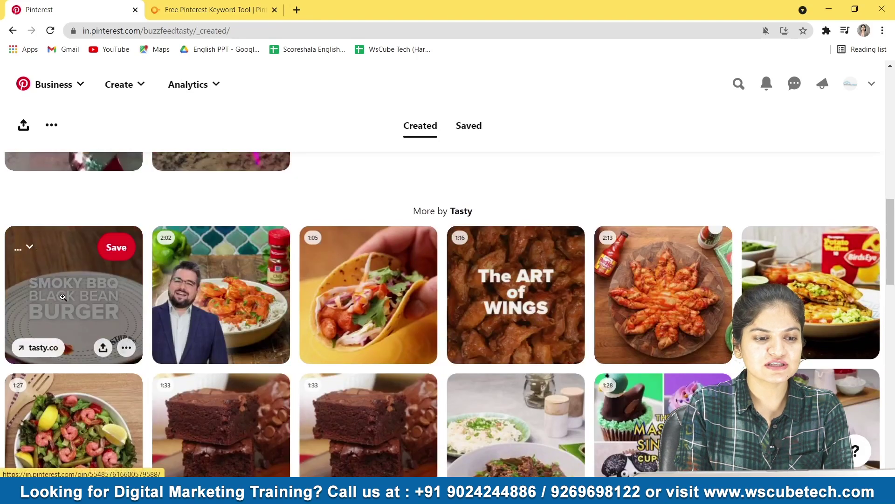
Step: Open Tasty's "Smoky BBQ Black Bean Burger" pin and review its title, description, creator and ingredients
click(63, 297)
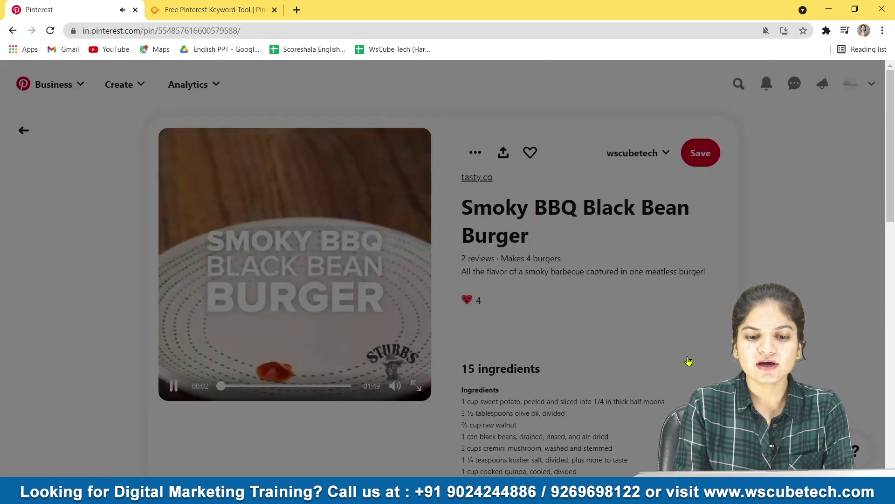
scroll(644, 353, down, 4)
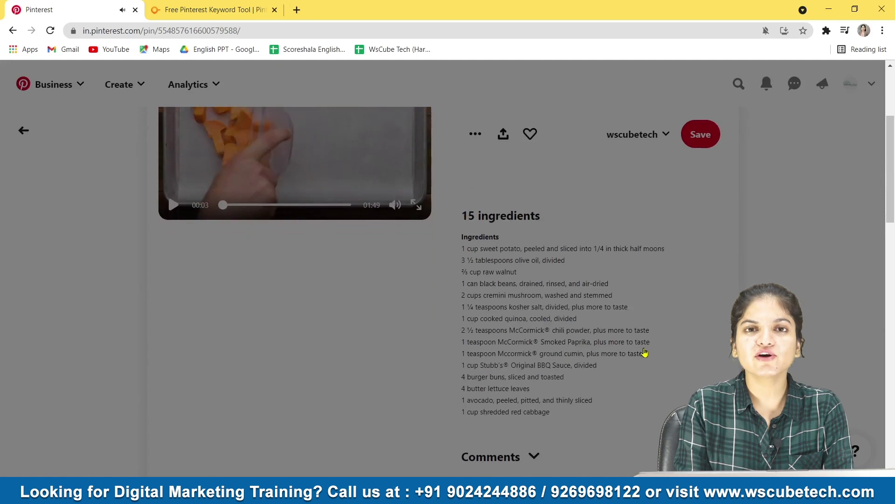
scroll(645, 352, up, 2)
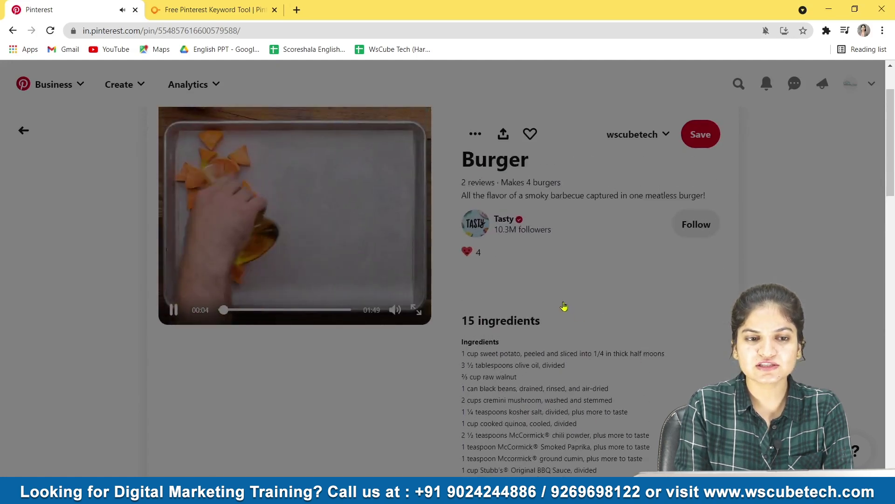
scroll(564, 306, up, 2)
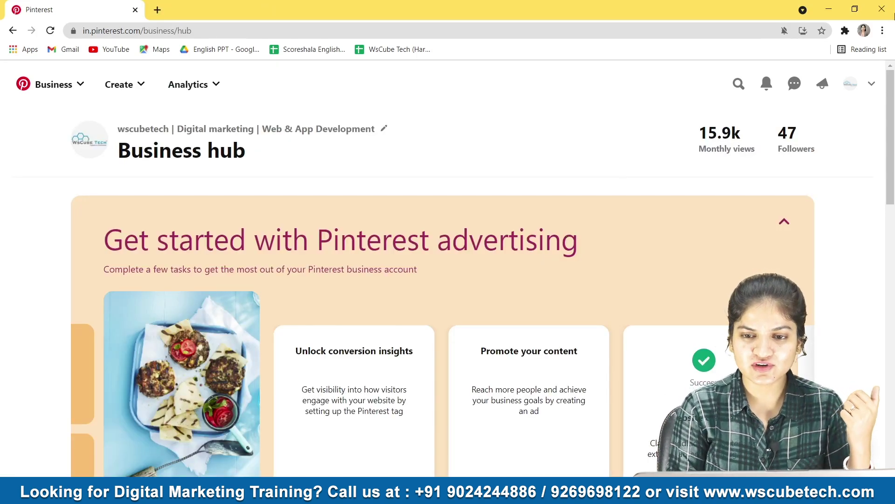
Step: Clear the recent searches from the Business hub and search Pinterest for "digital marketing"
click(739, 84)
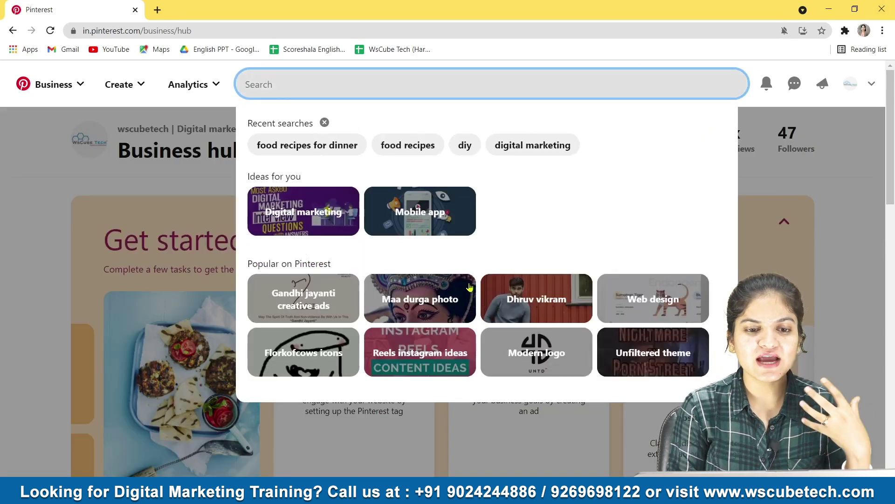
click(324, 122)
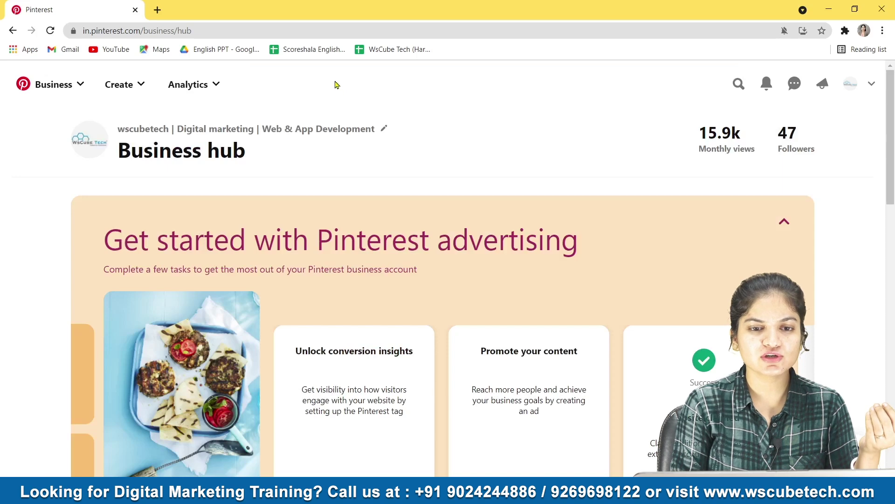
click(739, 87)
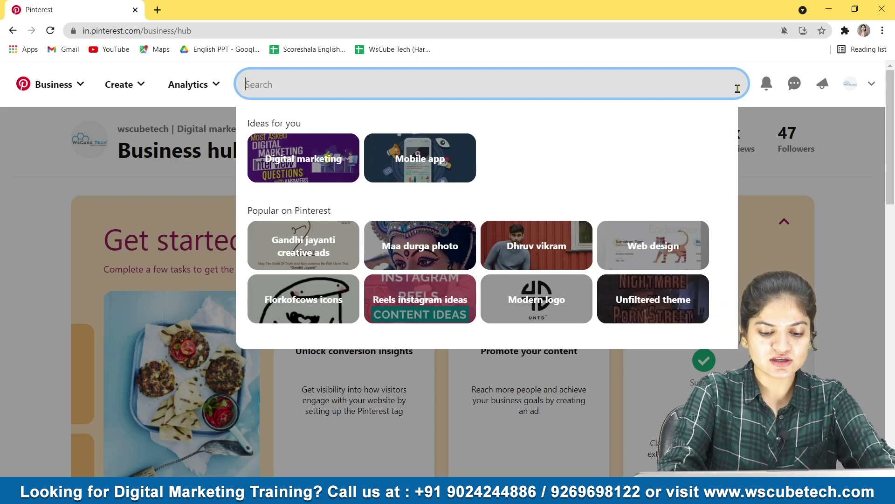
text(digit)
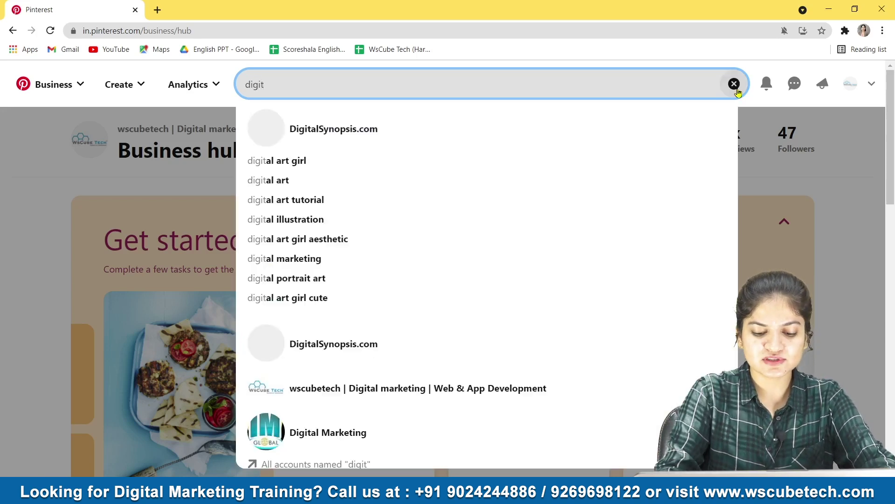
text(al marlet)
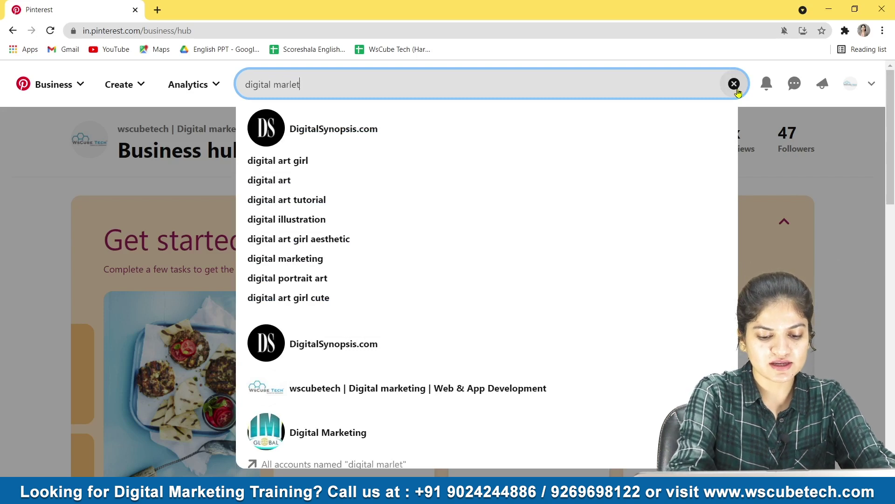
text(ing)
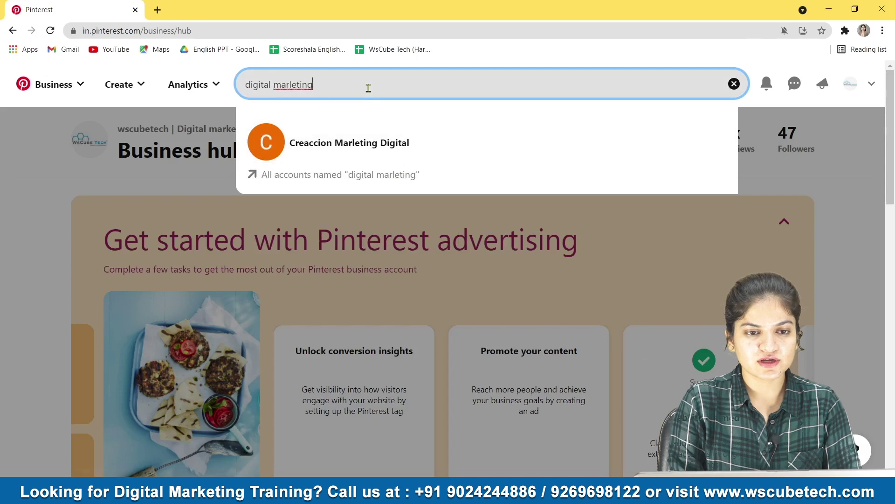
drag(368, 87, 292, 84)
text(keting)
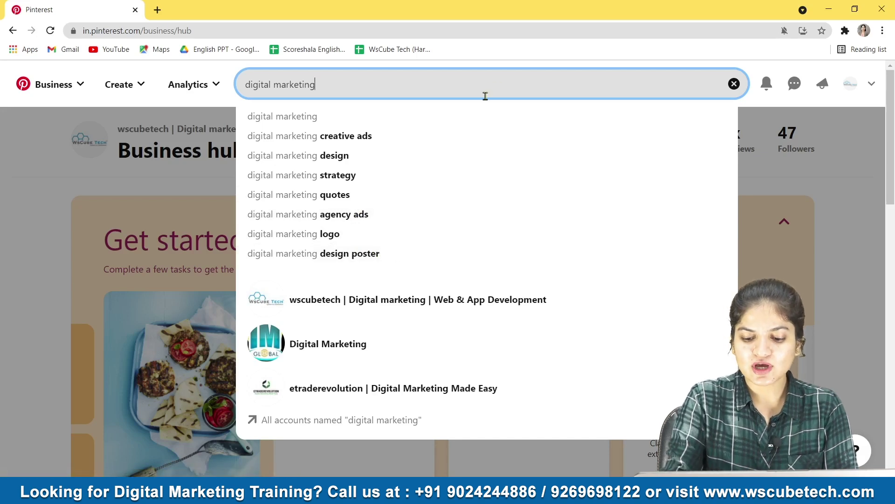
key(Return)
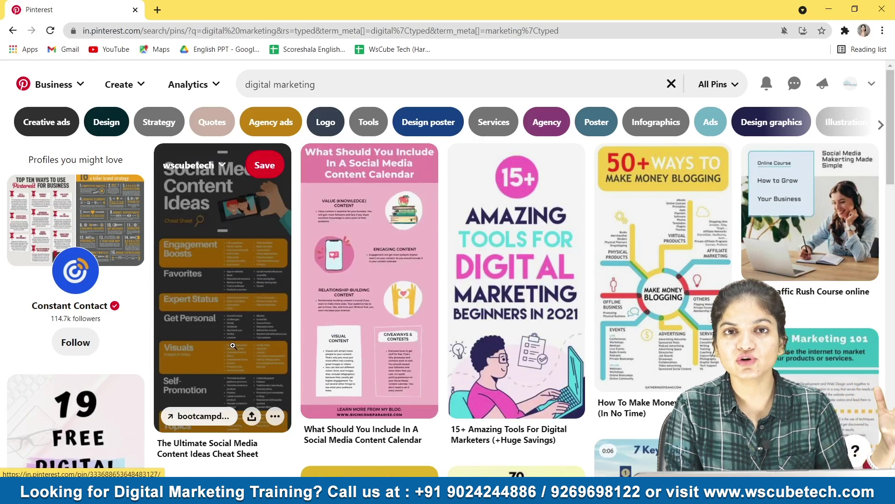
Step: Open the pin "The Ultimate Social Media Content Ideas Cheat Sheet", review its title and description, and highlight the creator's name and follower line
click(233, 290)
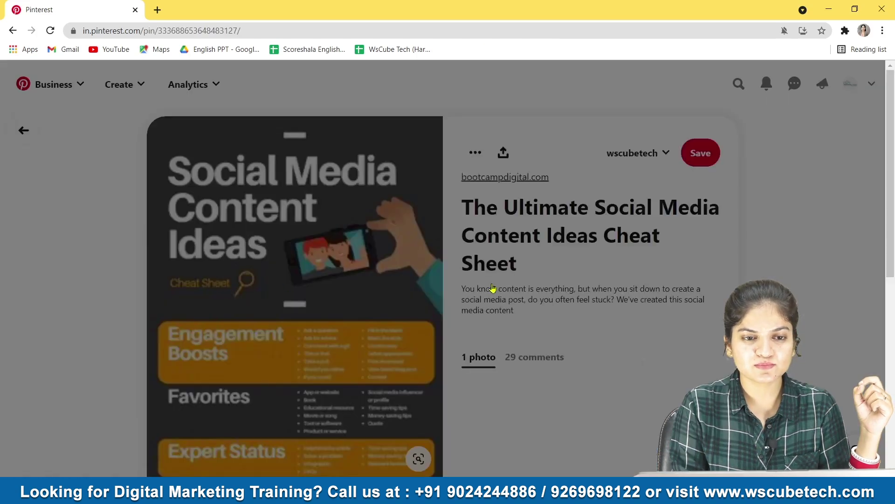
scroll(347, 332, down, 2)
scroll(348, 333, down, 3)
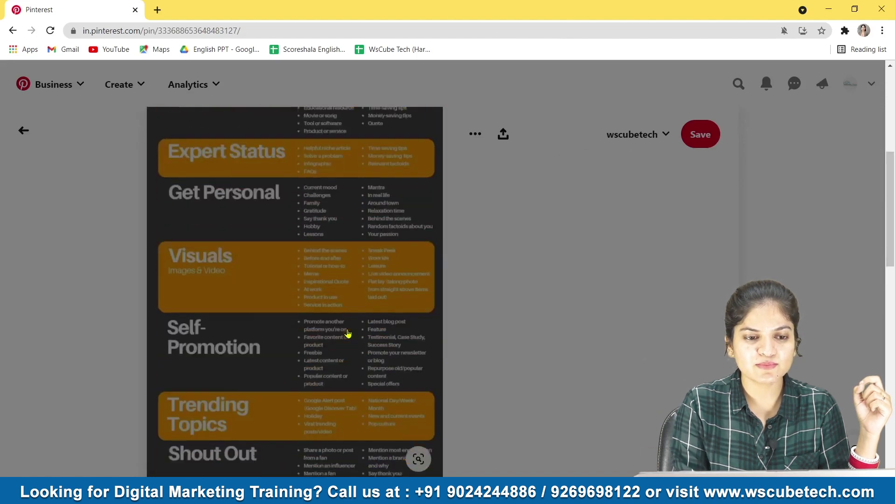
scroll(348, 333, up, 6)
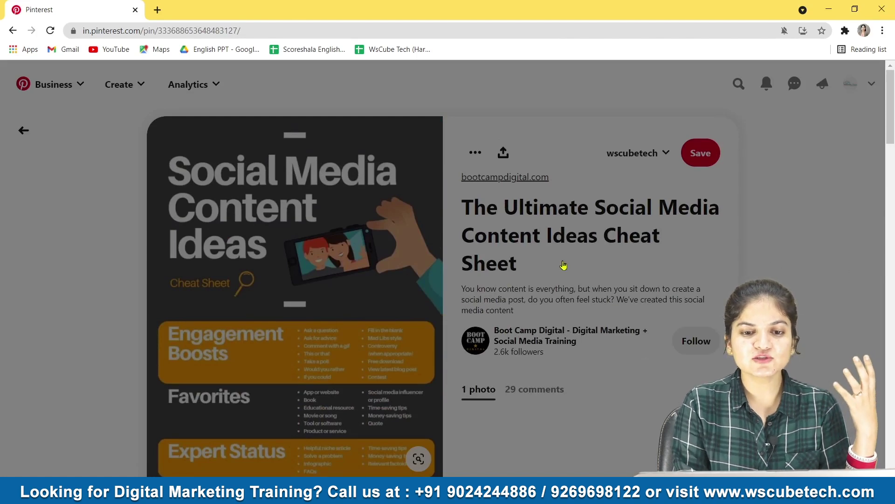
scroll(563, 265, down, 1)
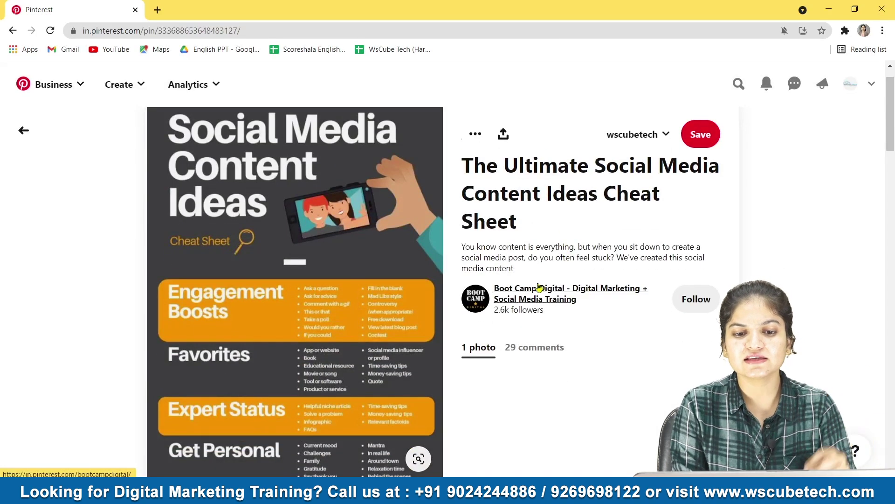
triple_click(592, 308)
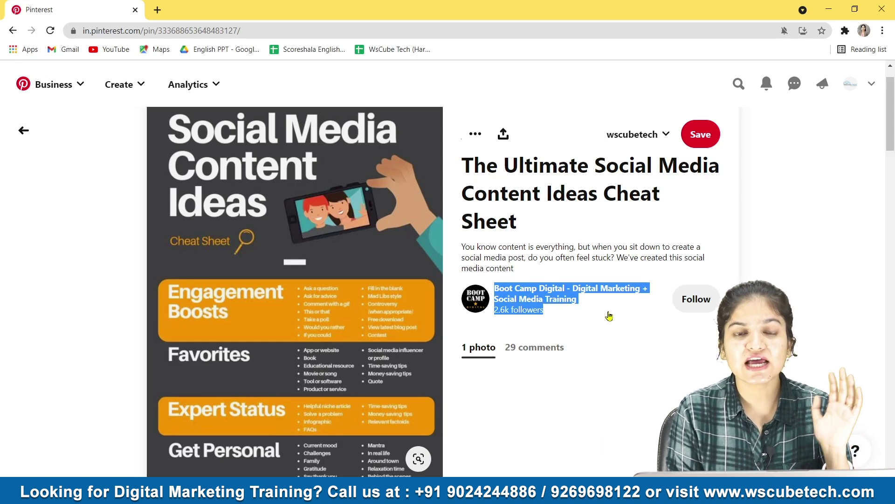
Step: Examine the cheat sheet pin's full infographic and compare it with the keywords in its title, description and creator name
scroll(330, 294, down, 6)
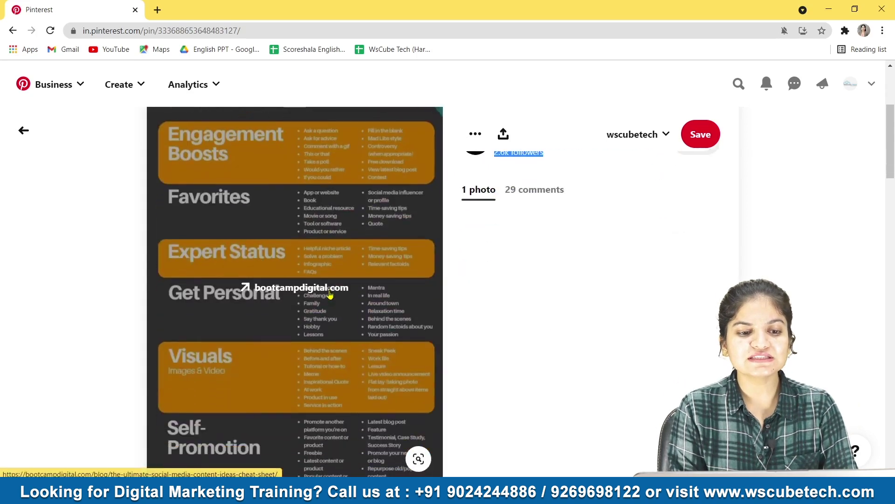
scroll(330, 294, up, 2)
scroll(330, 294, up, 4)
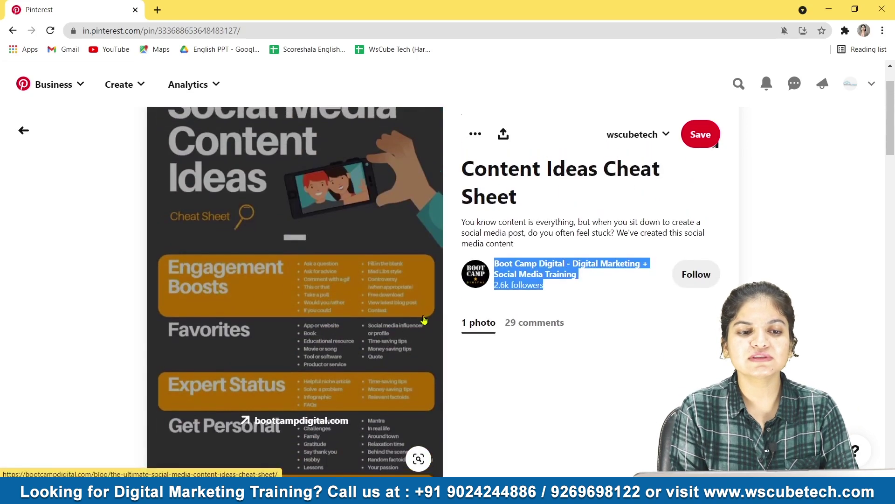
scroll(424, 319, up, 1)
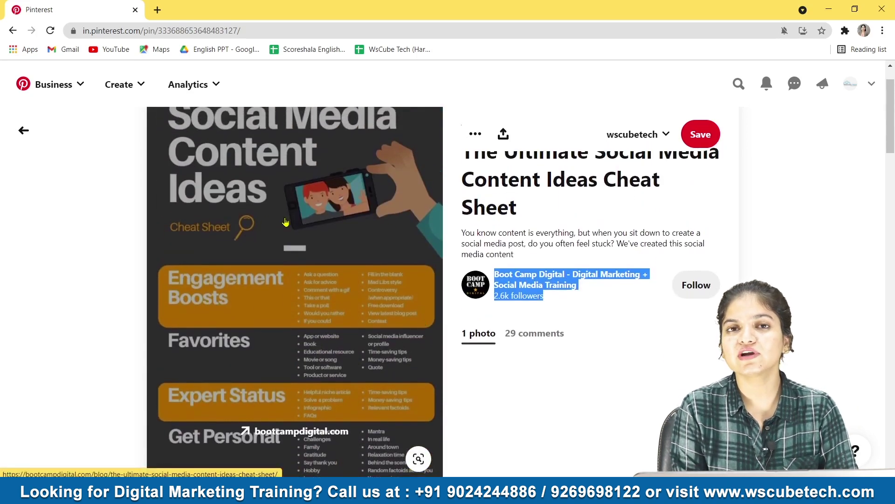
scroll(286, 222, up, 2)
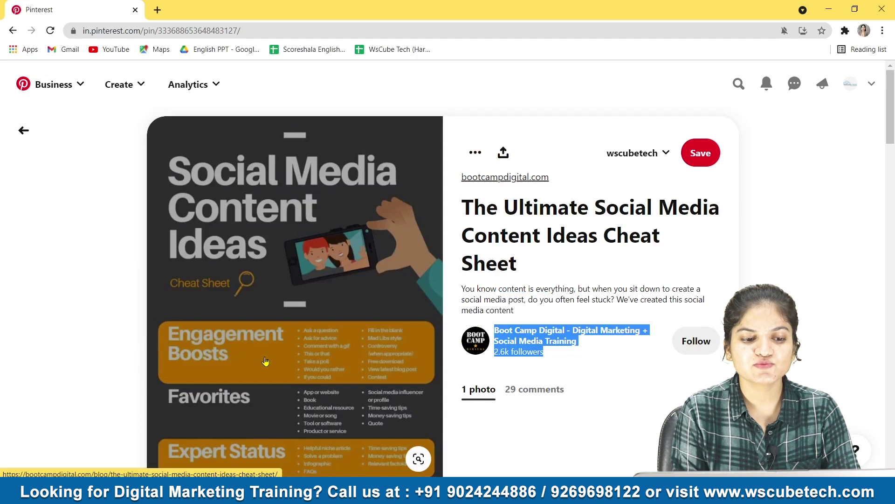
scroll(265, 362, down, 2)
scroll(280, 363, down, 4)
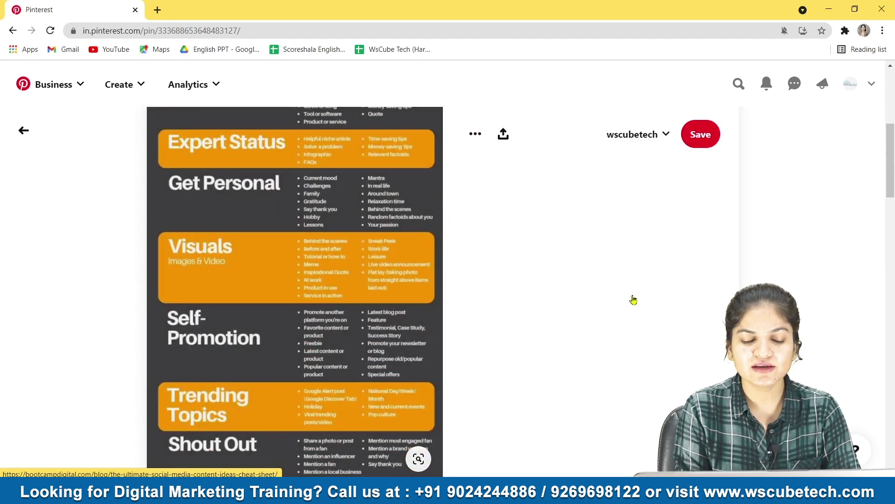
scroll(631, 300, up, 6)
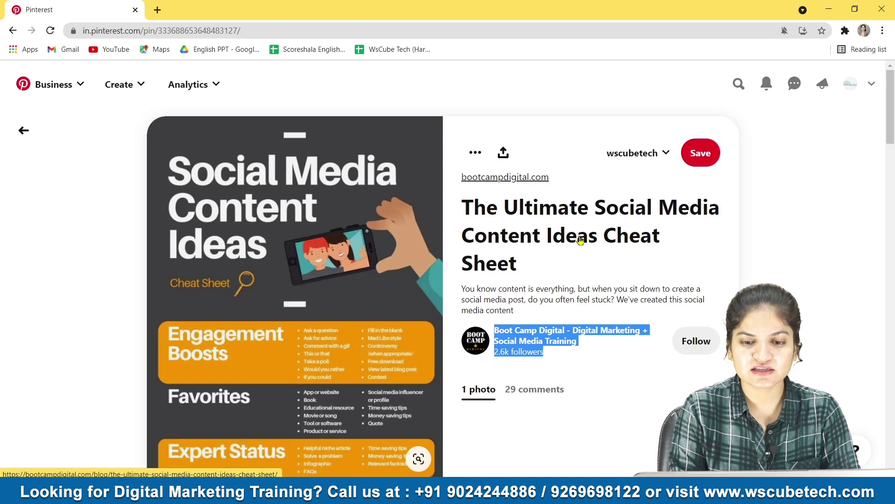
scroll(581, 240, down, 3)
scroll(515, 205, up, 3)
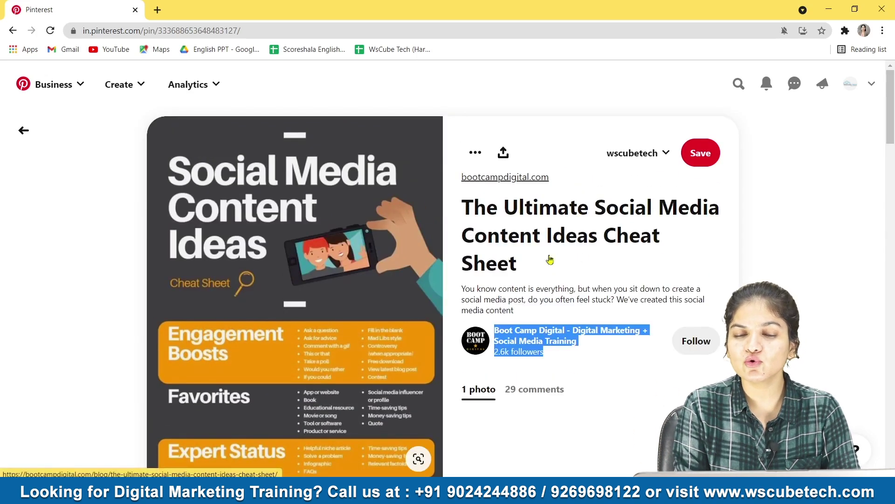
scroll(500, 318, down, 8)
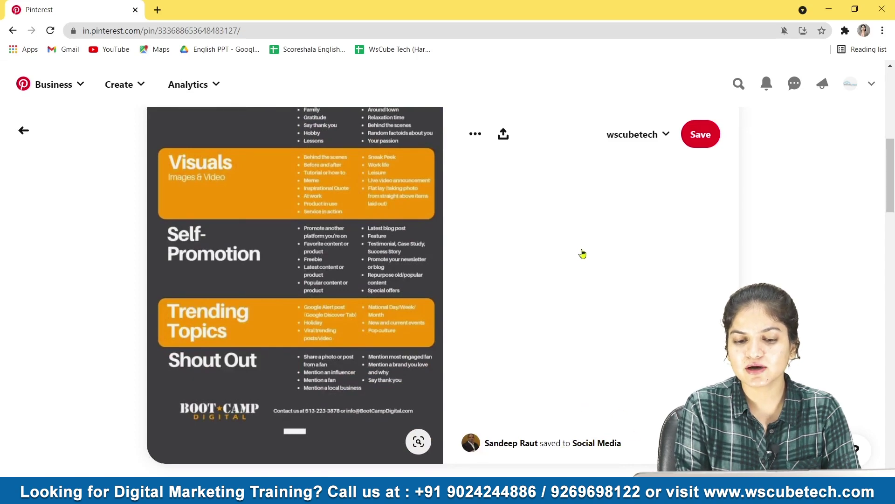
scroll(582, 252, up, 10)
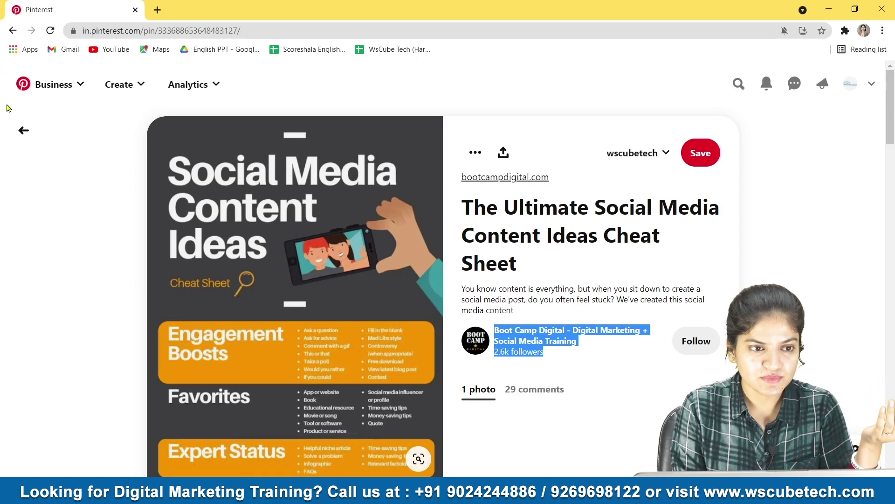
Step: Return to the search results, open the "What Should You Include In A Social Media Content Calendar" pin, and review its description, creator and comments
click(22, 131)
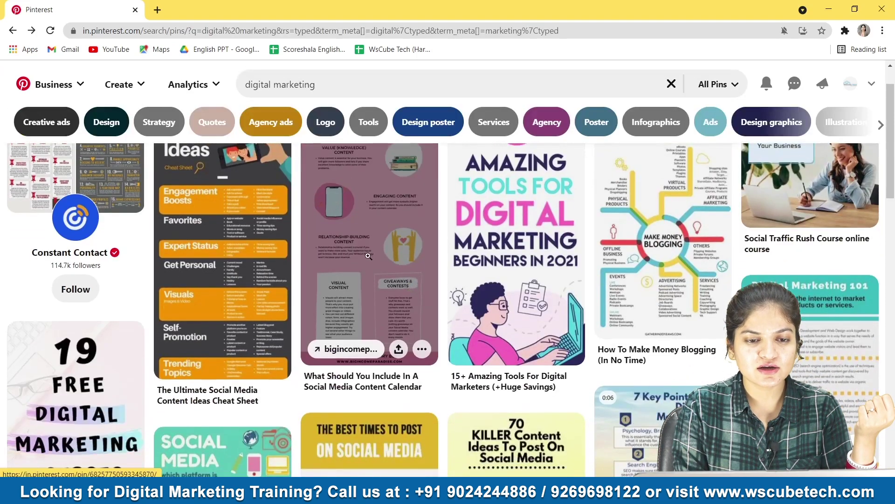
click(368, 256)
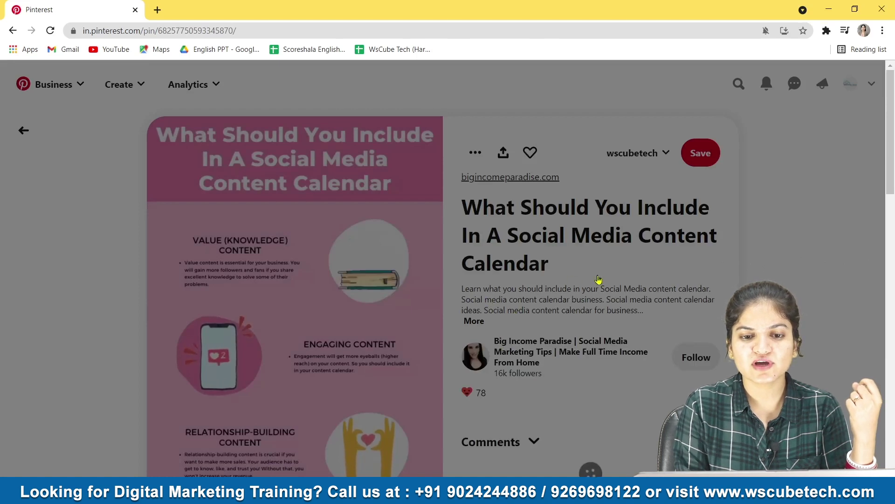
scroll(599, 280, down, 1)
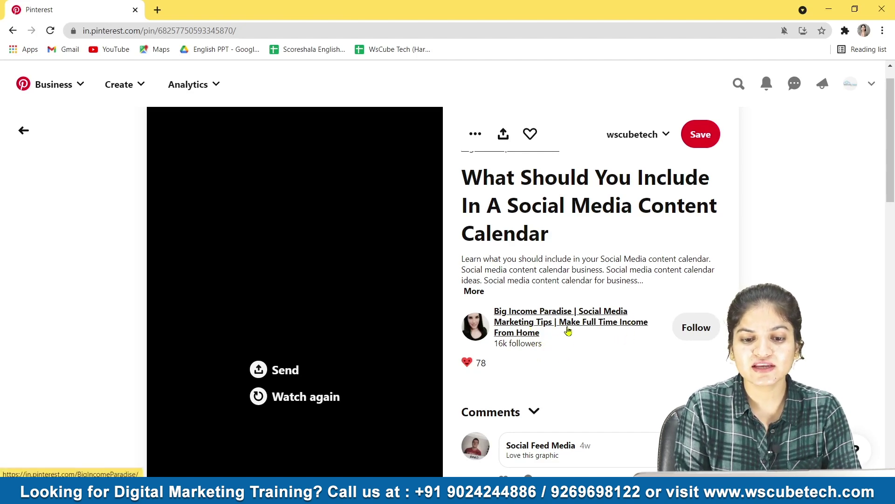
scroll(586, 354, down, 5)
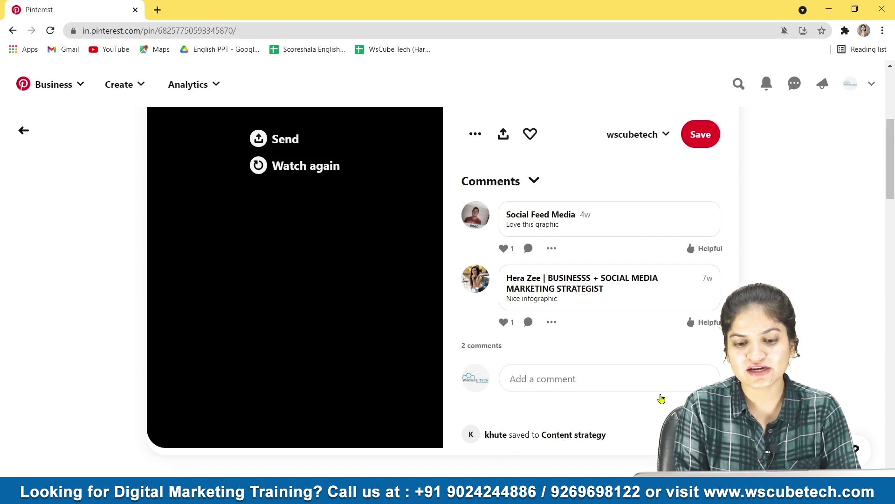
scroll(661, 398, up, 3)
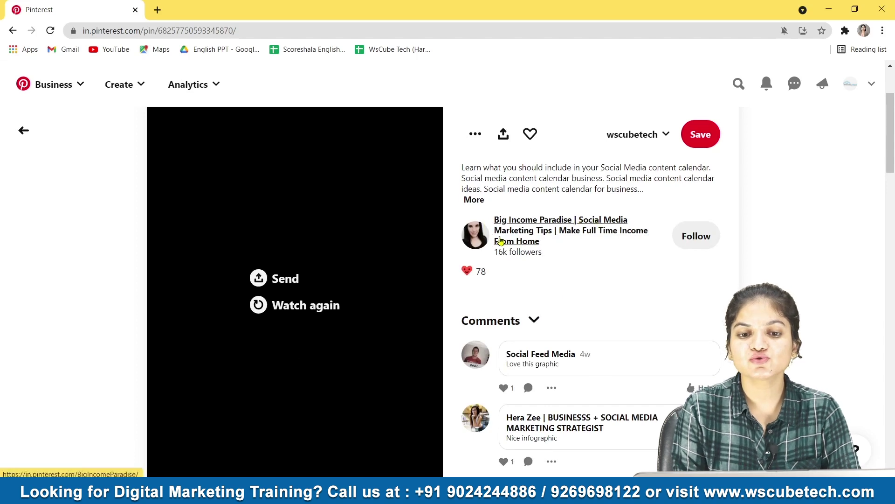
Step: Check the calendar pin's comments, return to the "digital marketing" results and filter them to People
scroll(597, 280, down, 6)
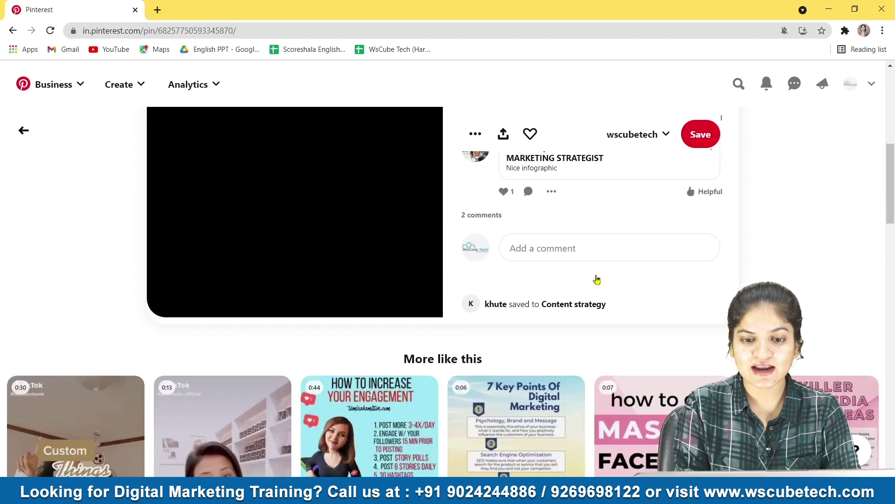
scroll(539, 301, up, 3)
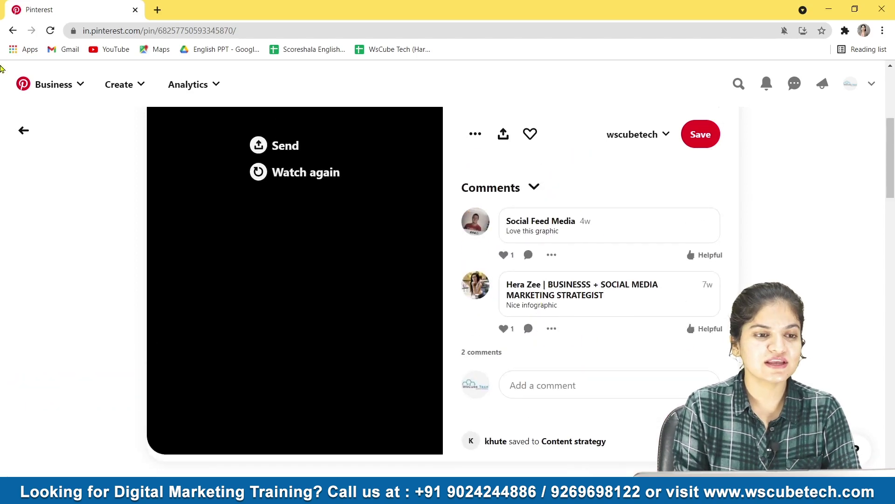
click(24, 137)
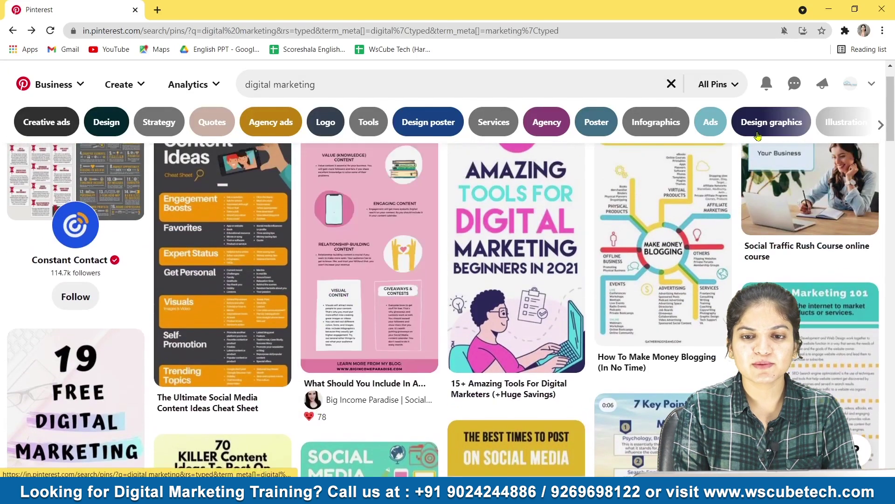
scroll(513, 233, up, 1)
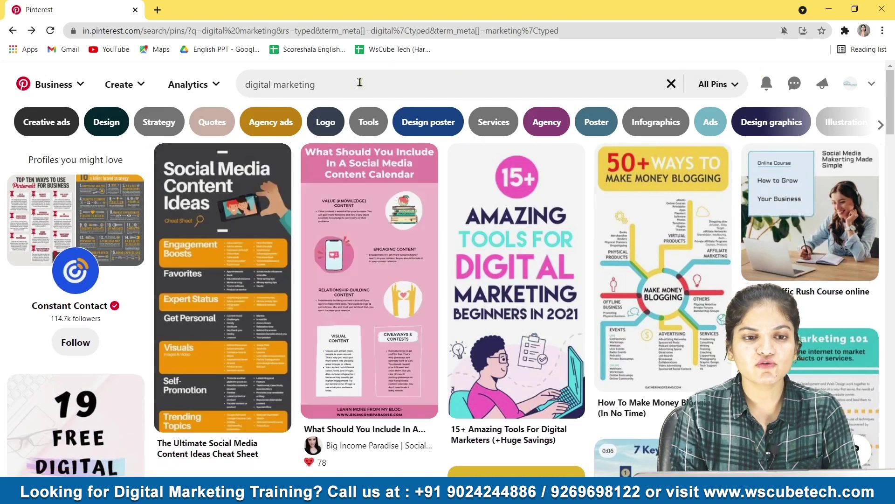
click(726, 85)
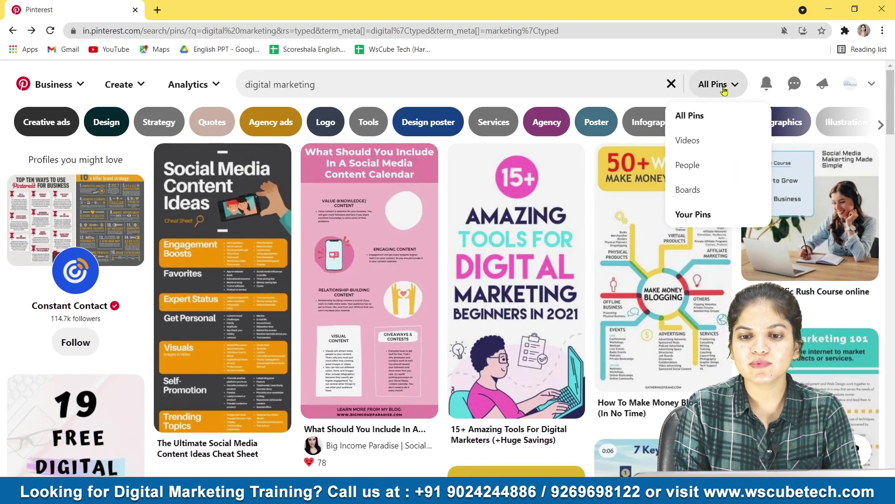
click(715, 164)
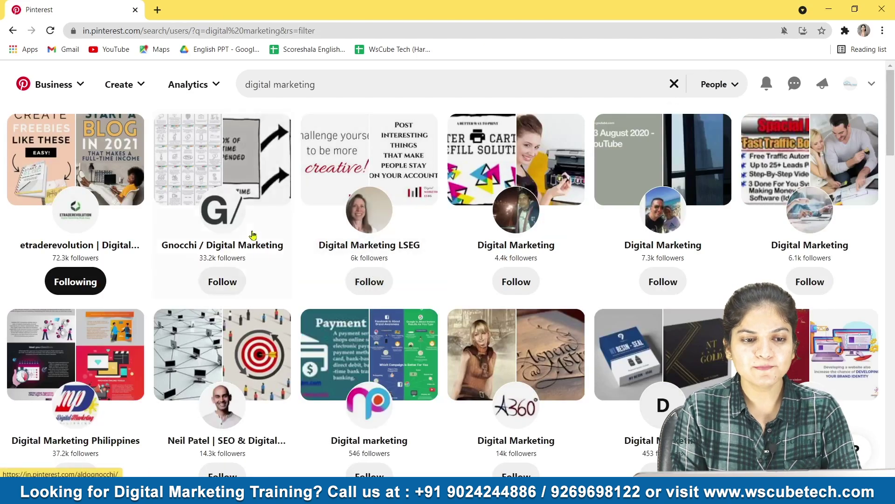
Step: Open the "Gnocchi / Digital Marketing" profile, highlight its bio text and look over its created pins
click(256, 237)
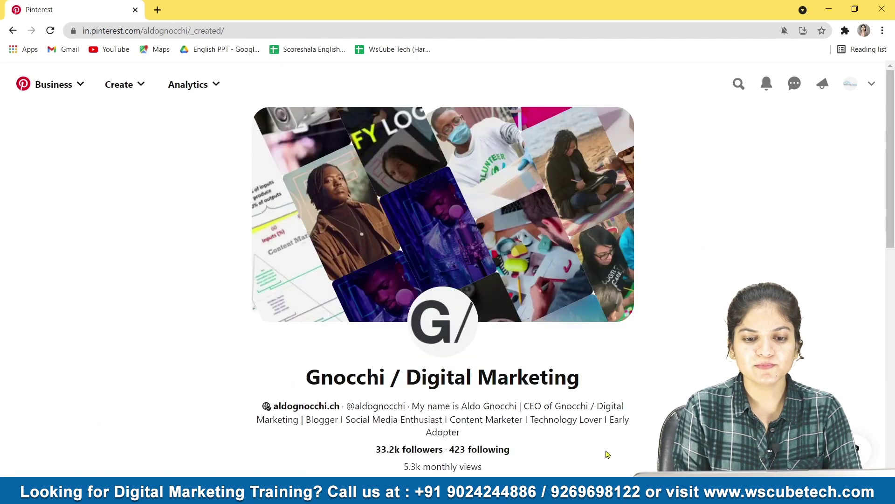
drag(412, 405, 547, 434)
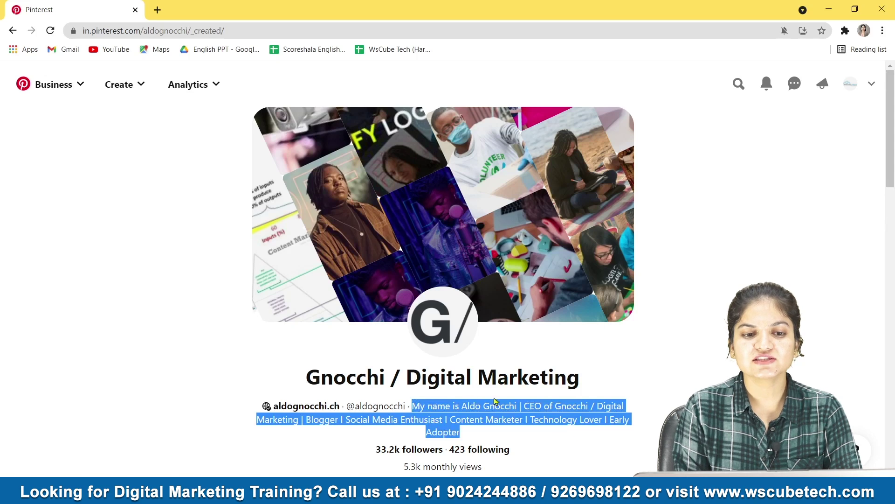
scroll(584, 418, down, 2)
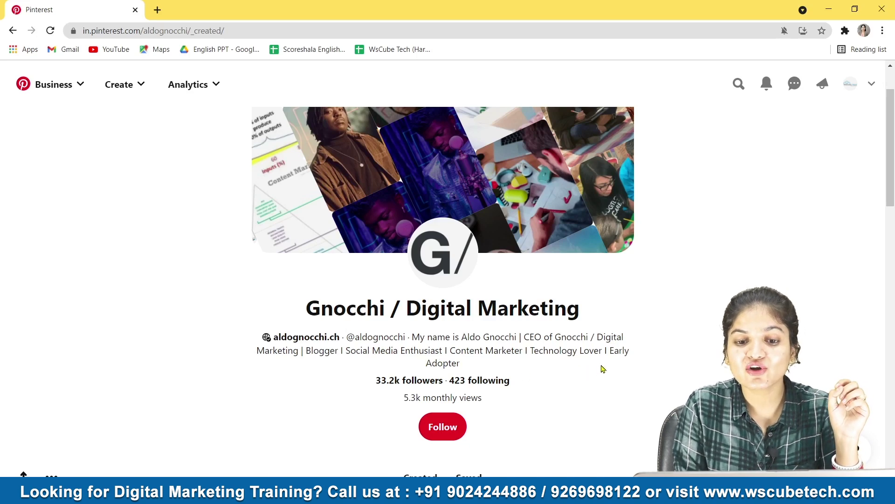
scroll(601, 378, down, 5)
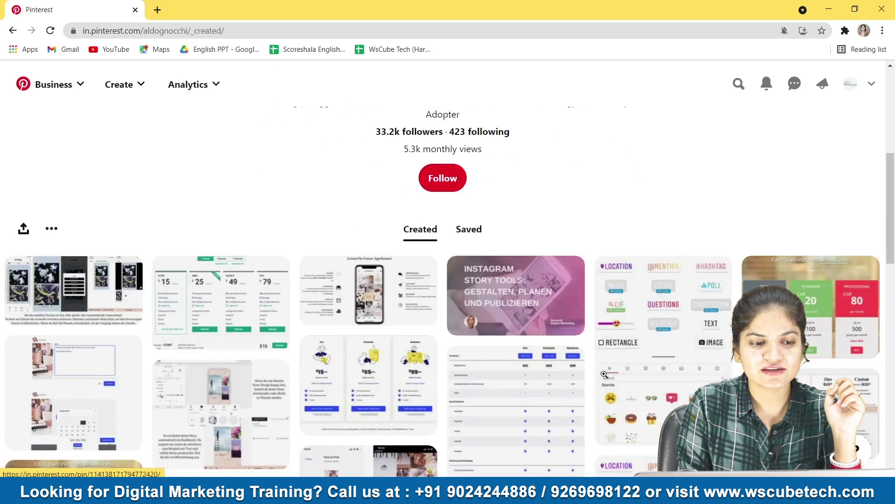
Step: Open the profile's first created pin, expand and review its full description, and return to the people results
mouse_move(99, 292)
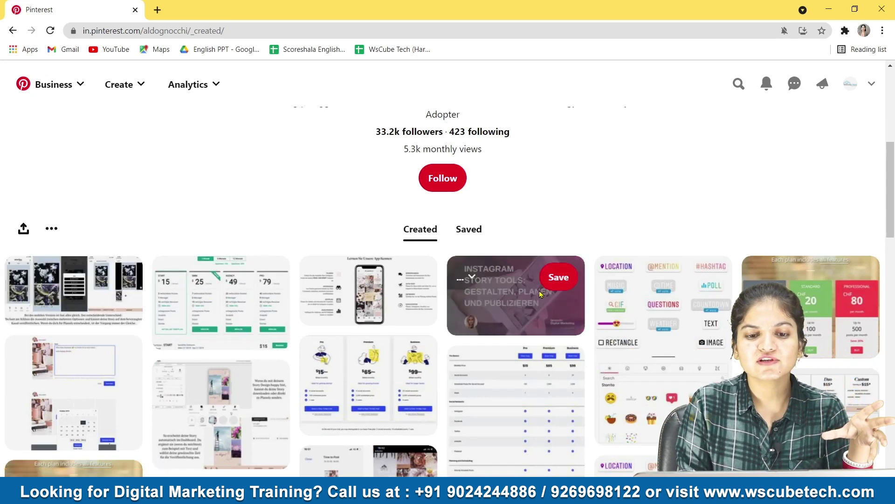
click(70, 287)
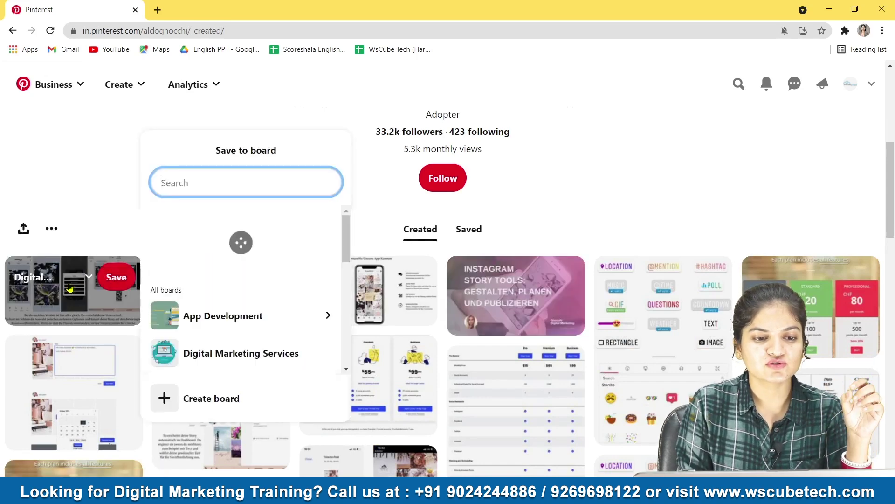
click(41, 310)
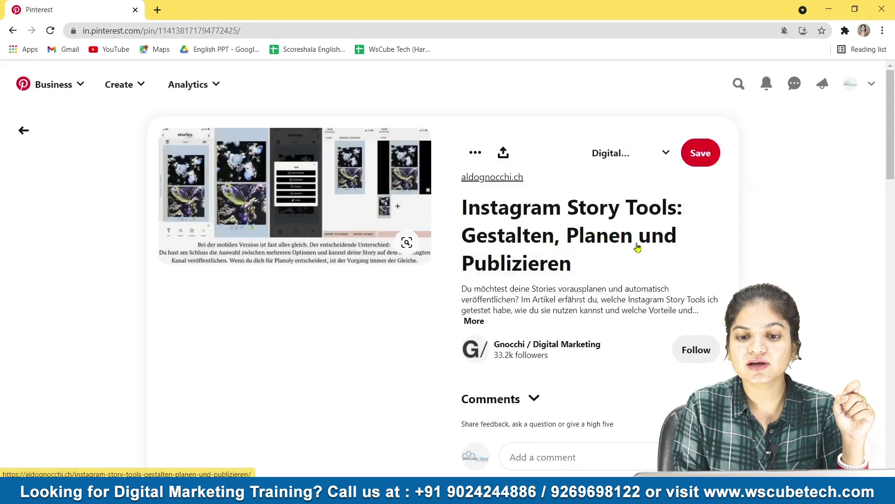
click(473, 324)
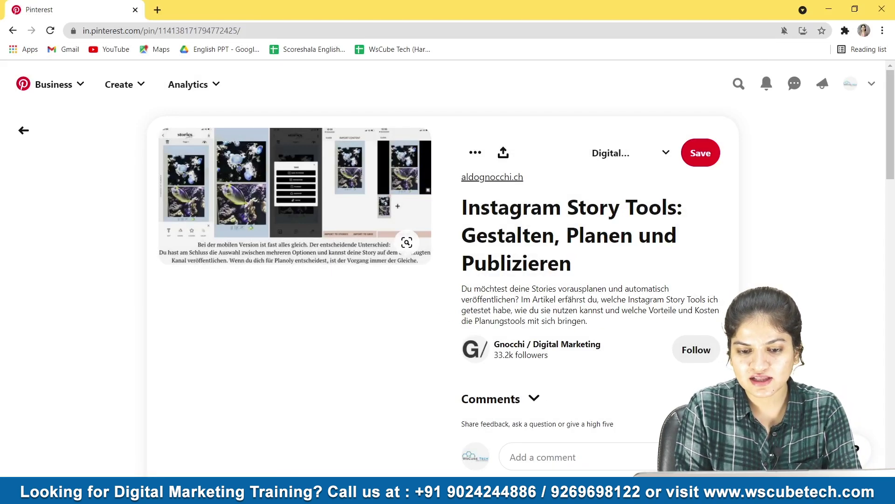
scroll(709, 300, down, 3)
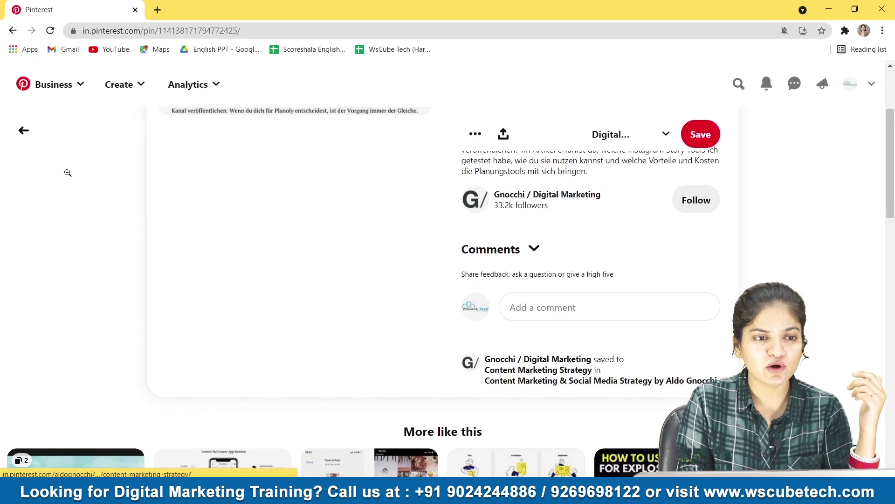
click(30, 134)
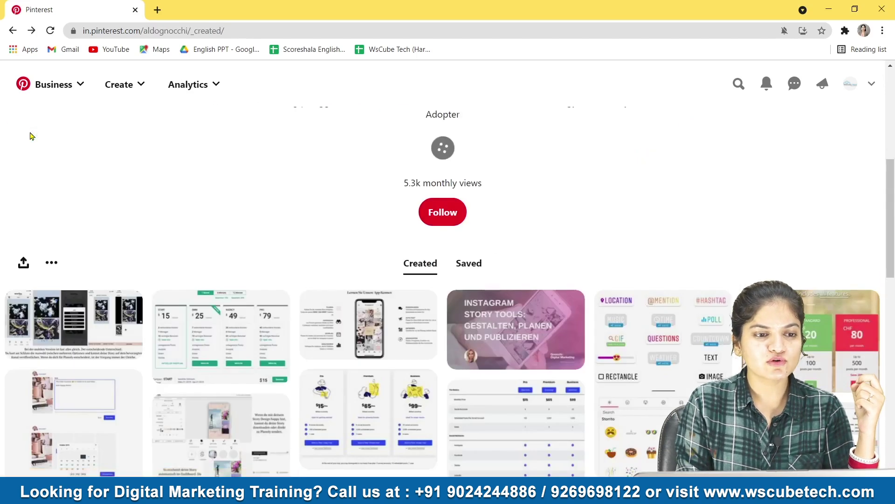
click(14, 30)
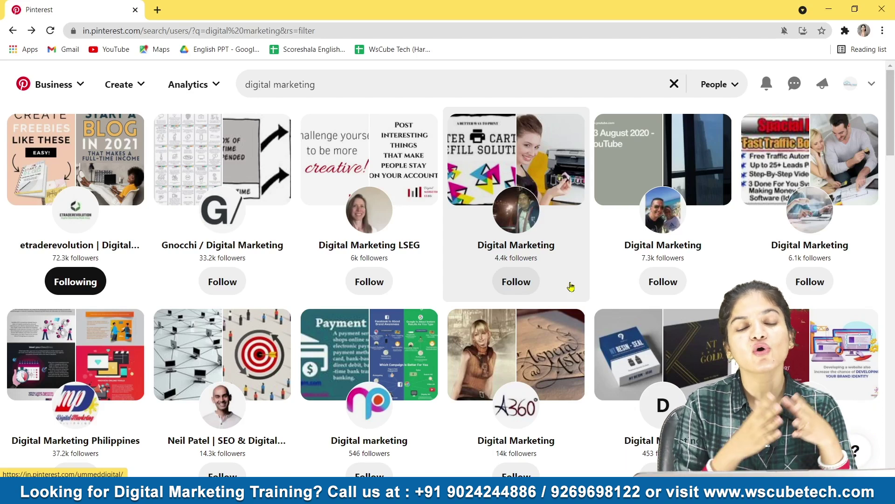
Step: Open the "Digital Marketing LSEG" profile and examine its bio and created pins for keyword use
click(430, 243)
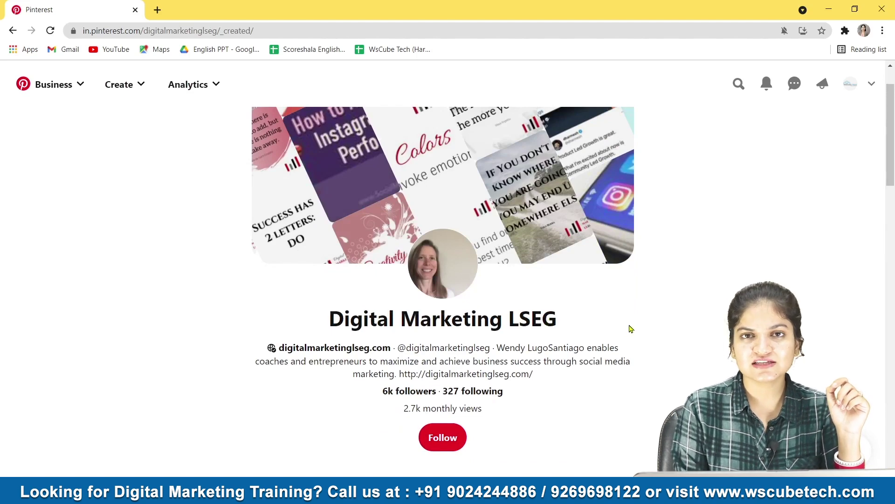
scroll(630, 326, down, 2)
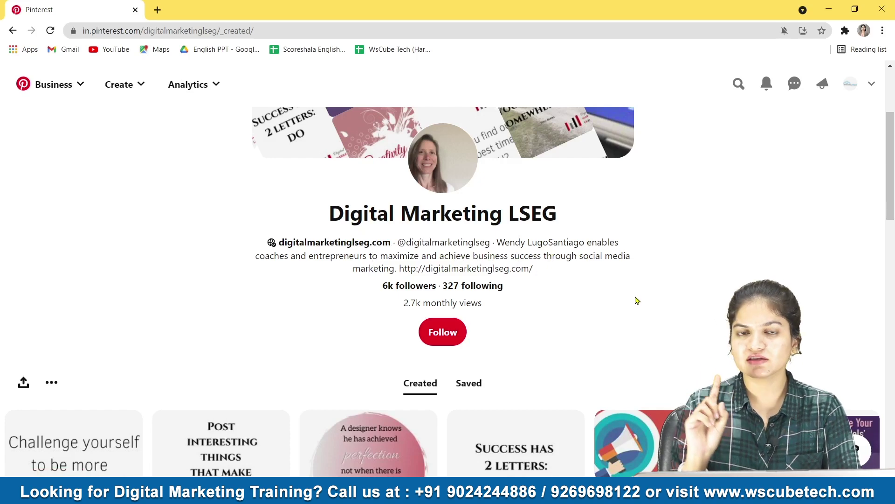
scroll(637, 300, down, 5)
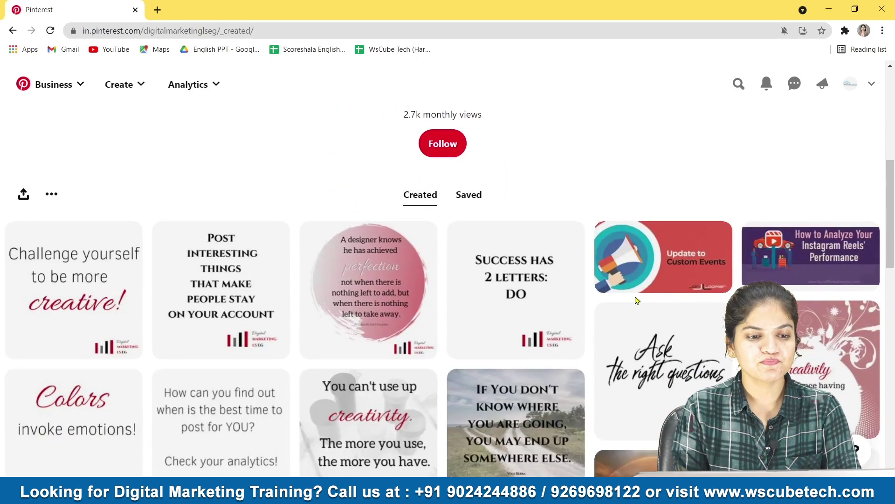
scroll(593, 354, down, 4)
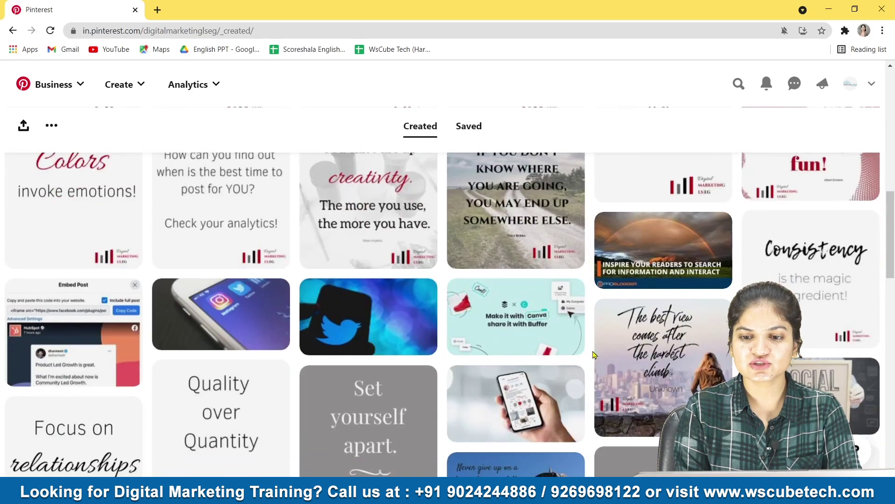
scroll(593, 355, down, 11)
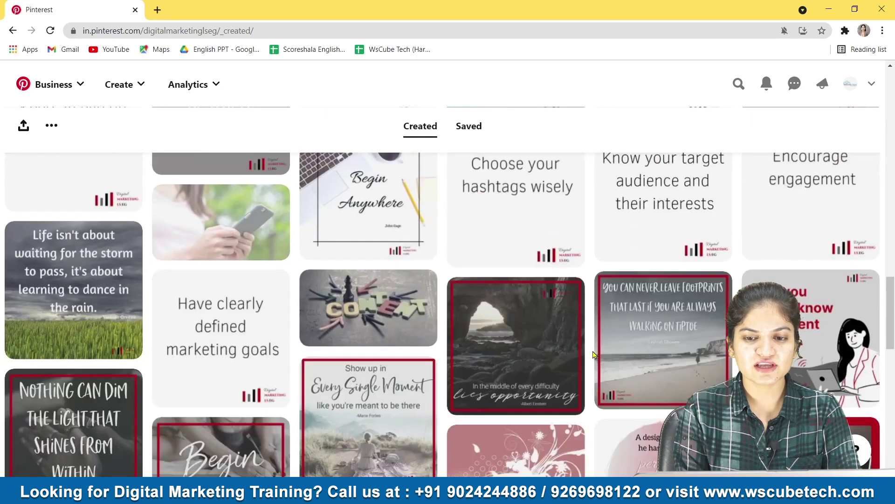
scroll(593, 355, down, 4)
scroll(594, 355, up, 3)
Step: Open the pin "5 Benefits Of Having A Content Marketing Strategy", highlight its title and description, and return to the people results
click(404, 248)
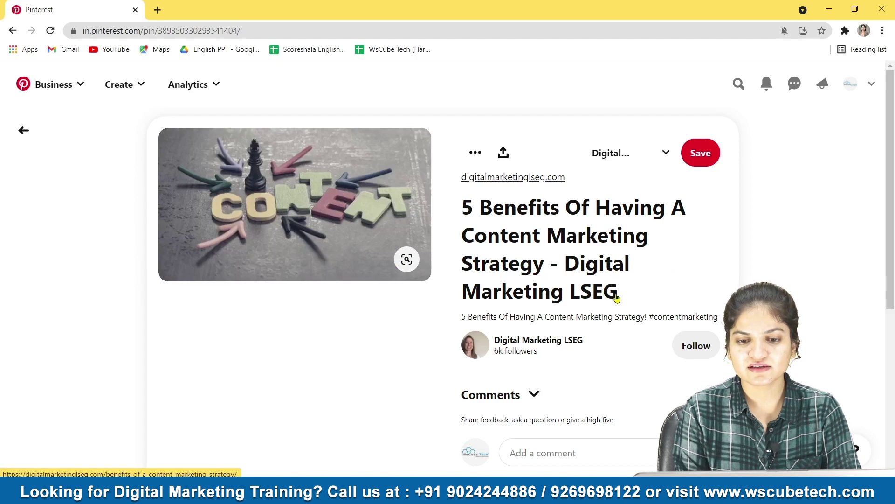
drag(624, 294, 467, 216)
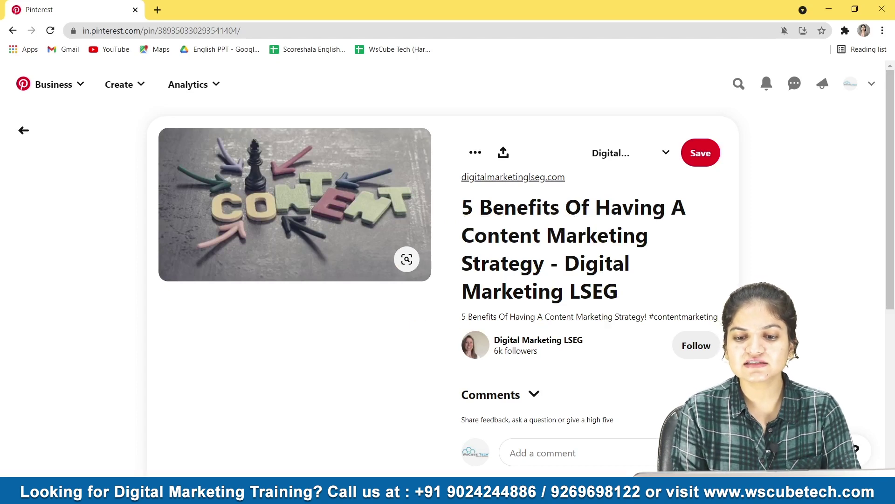
drag(718, 318, 463, 313)
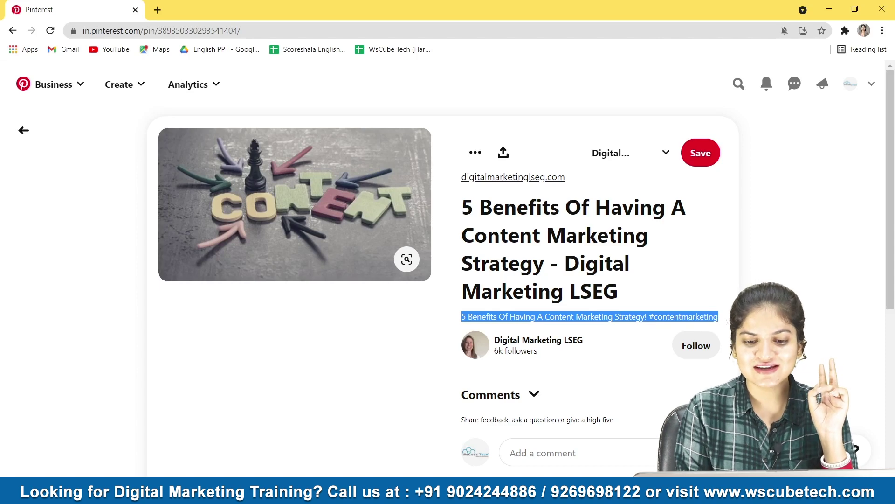
key(alt+Left)
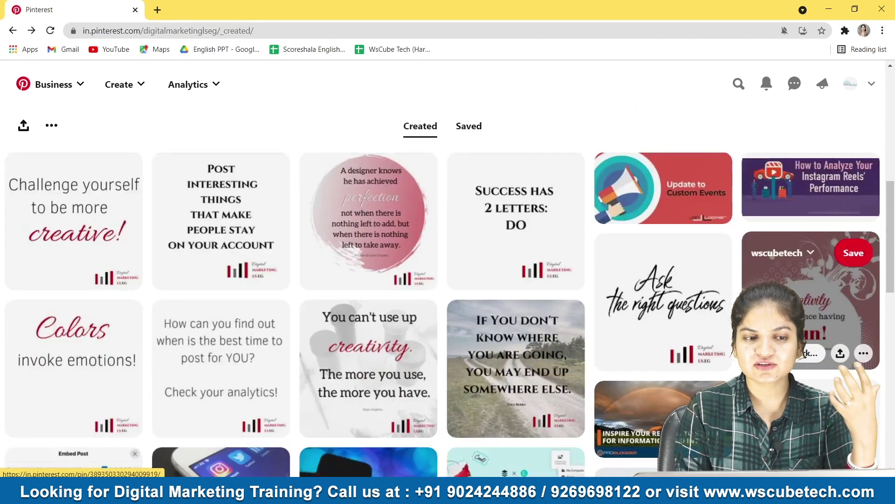
click(13, 31)
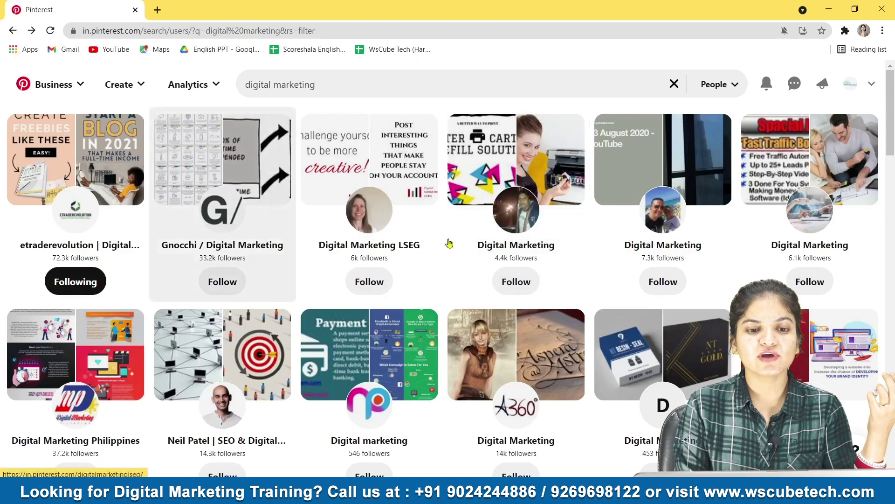
Step: Browse the people results and compare how the profile names include the "digital marketing" keyword
scroll(582, 290, down, 4)
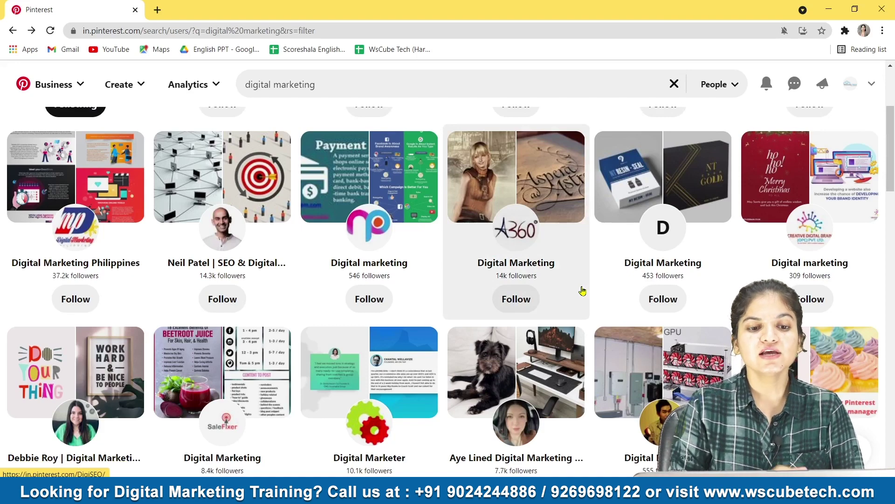
scroll(412, 279, down, 3)
scroll(414, 279, up, 4)
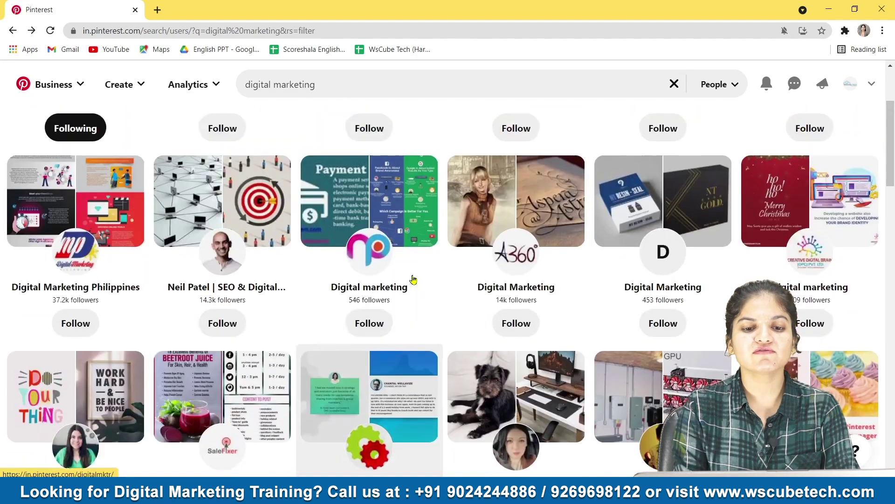
scroll(413, 279, down, 5)
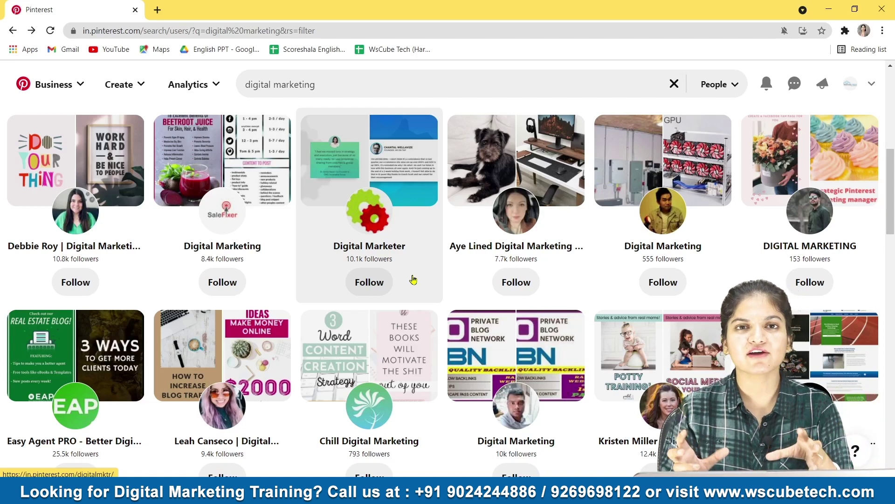
scroll(414, 279, down, 4)
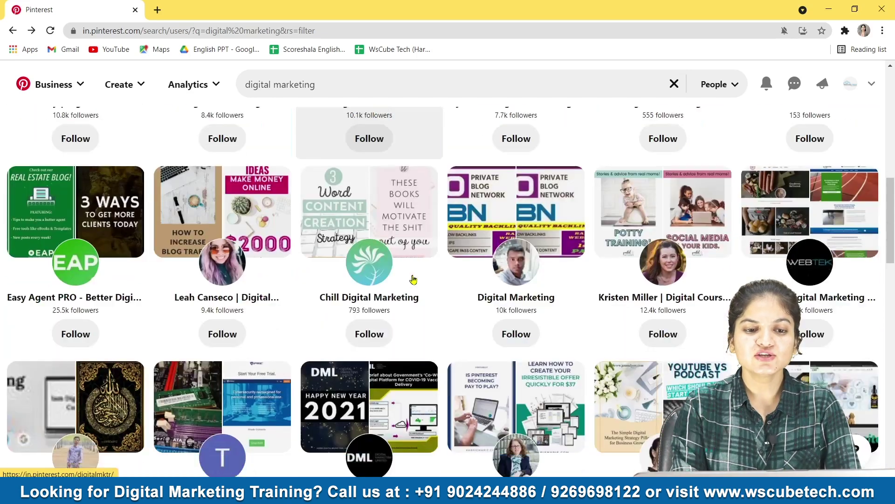